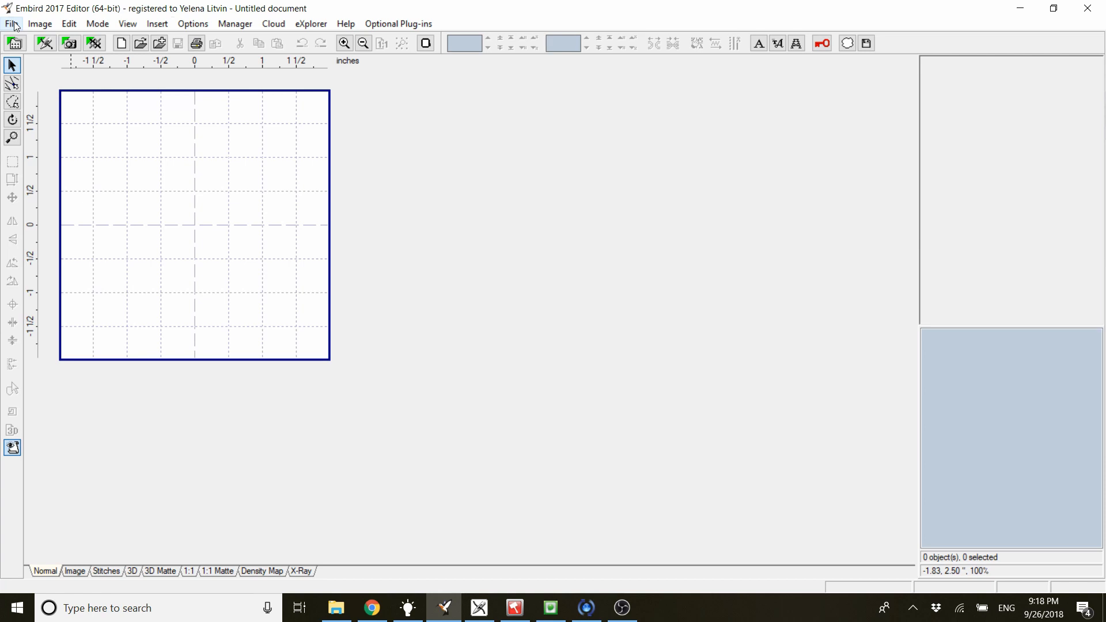
Step: Open the design YTDPiggieFrenzieHEAD.pes from the YTDPiggieFrenzieHead folder inside 09.24
{"action": "left_click", "coordinate": [12, 23]}
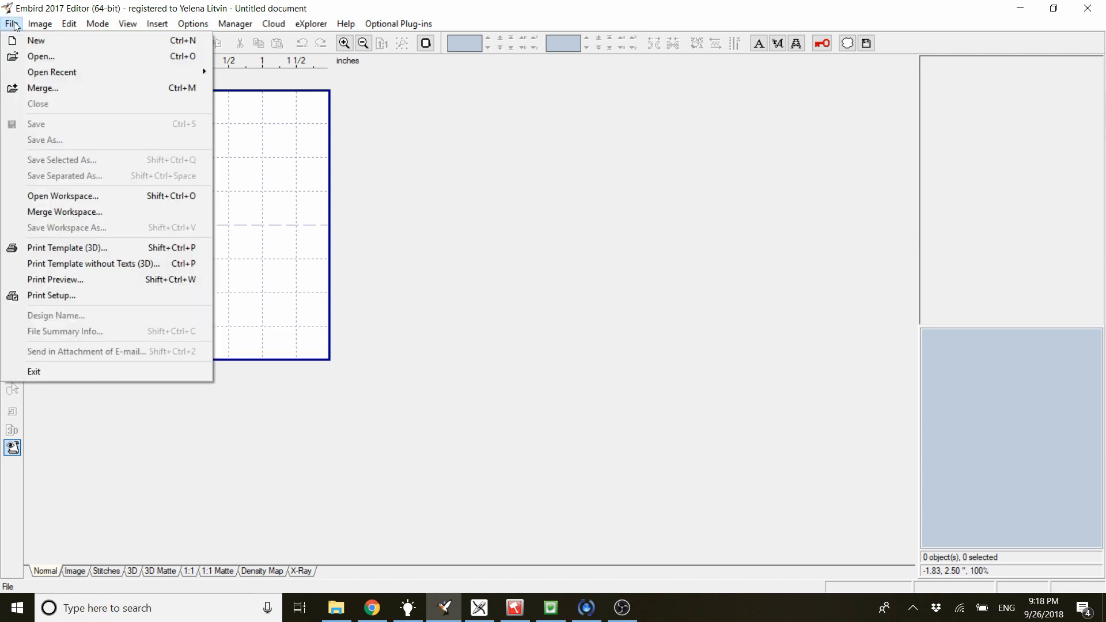
{"action": "left_click", "coordinate": [35, 58]}
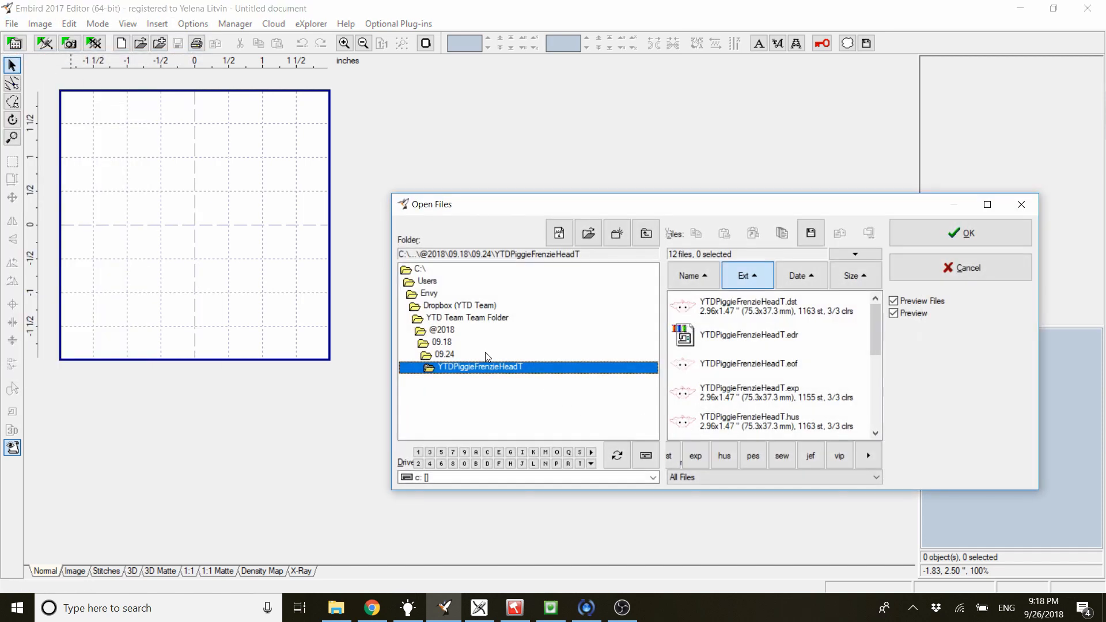
{"action": "double_click", "coordinate": [448, 355]}
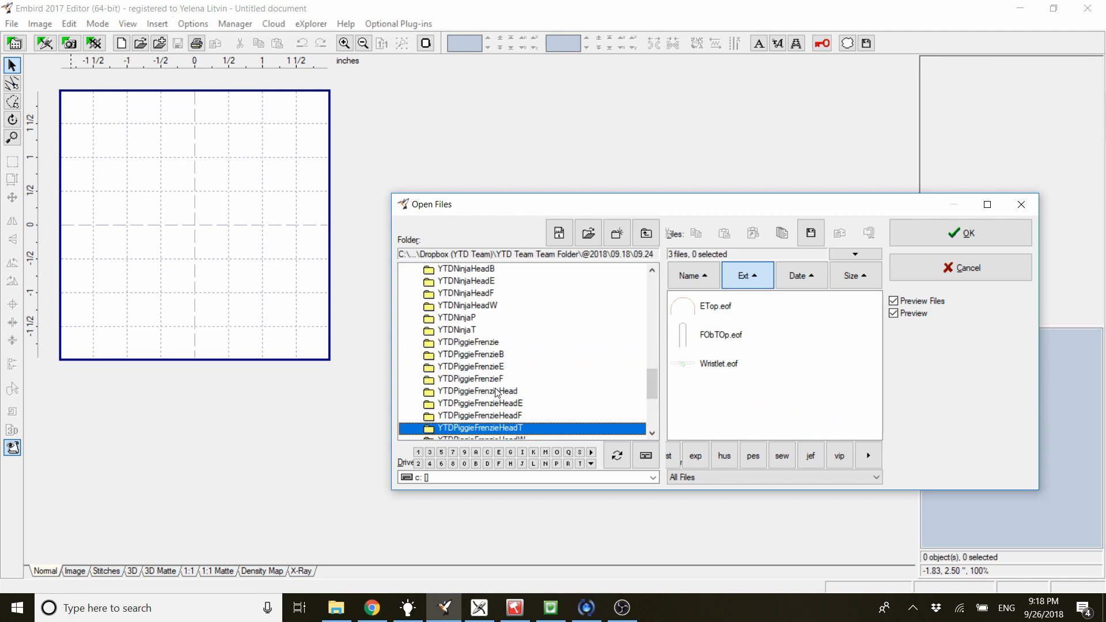
{"action": "double_click", "coordinate": [497, 392]}
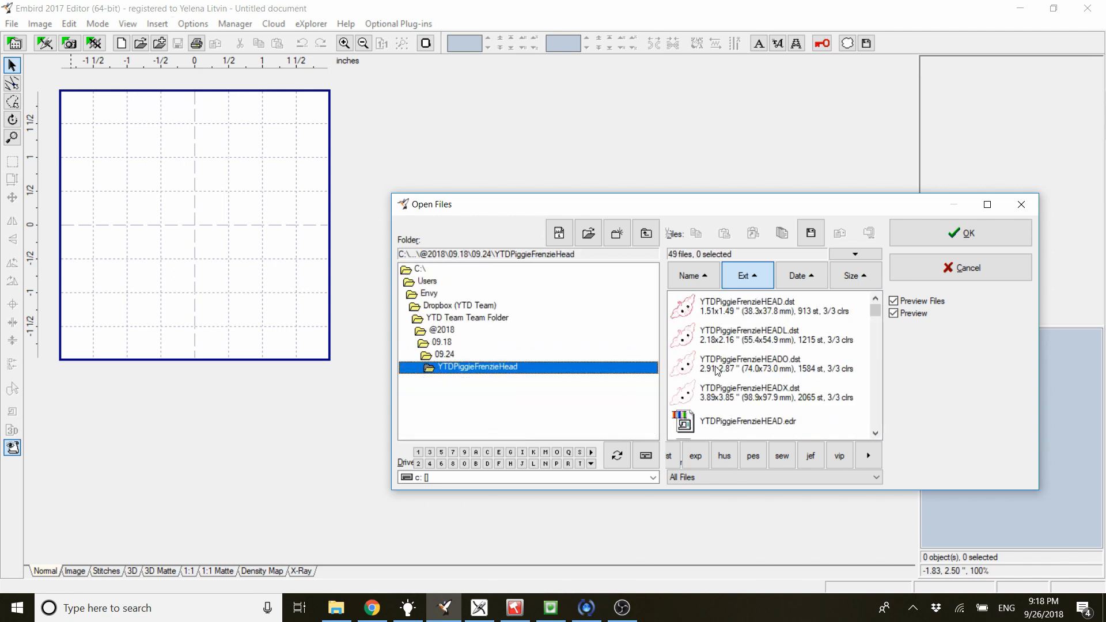
{"action": "scroll", "coordinate": [717, 371], "scroll_direction": "down", "scroll_amount": 8}
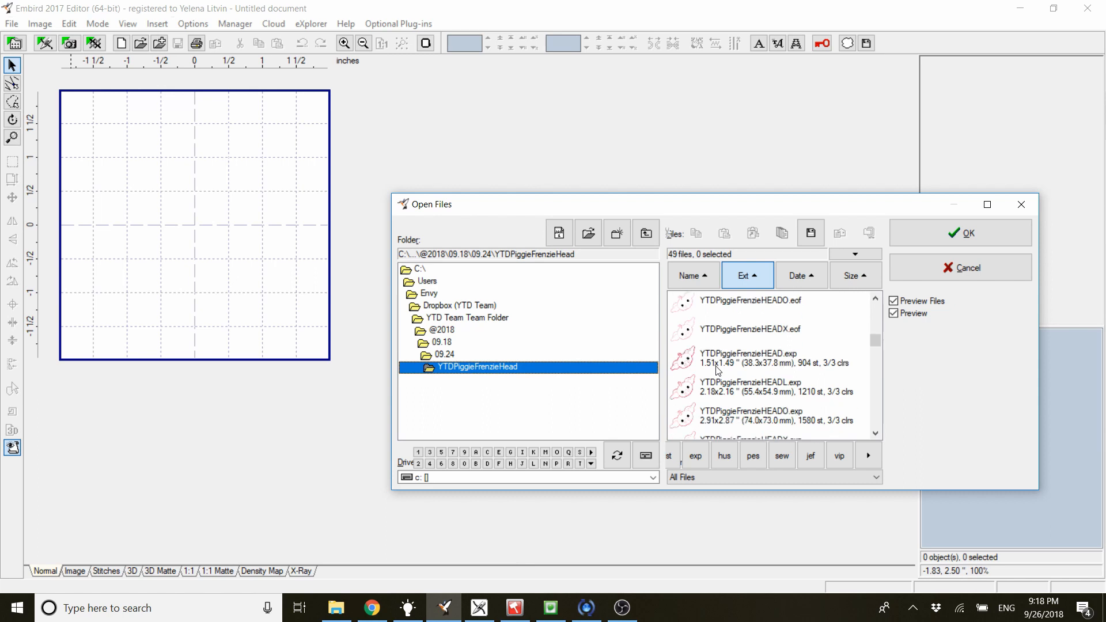
{"action": "scroll", "coordinate": [717, 370], "scroll_direction": "down", "scroll_amount": 6}
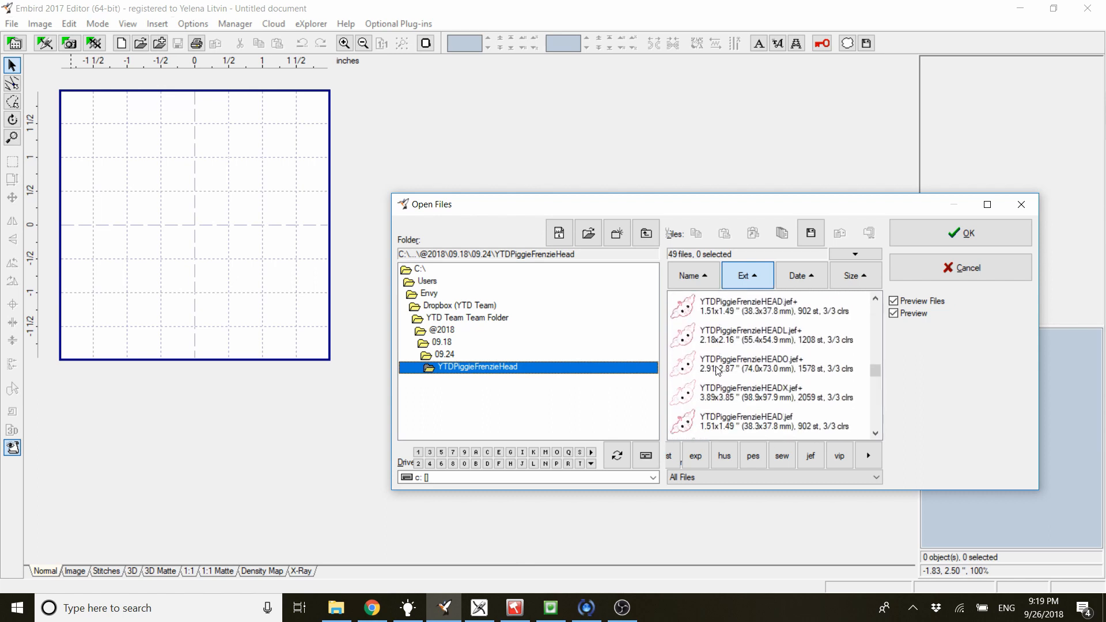
{"action": "scroll", "coordinate": [717, 370], "scroll_direction": "down", "scroll_amount": 4}
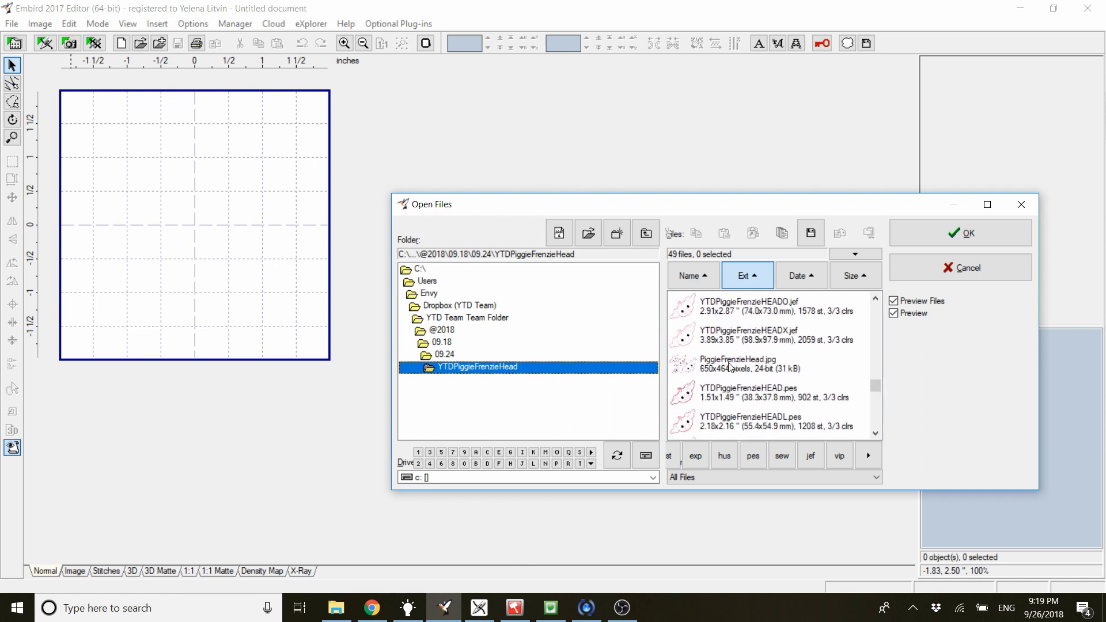
{"action": "double_click", "coordinate": [741, 397]}
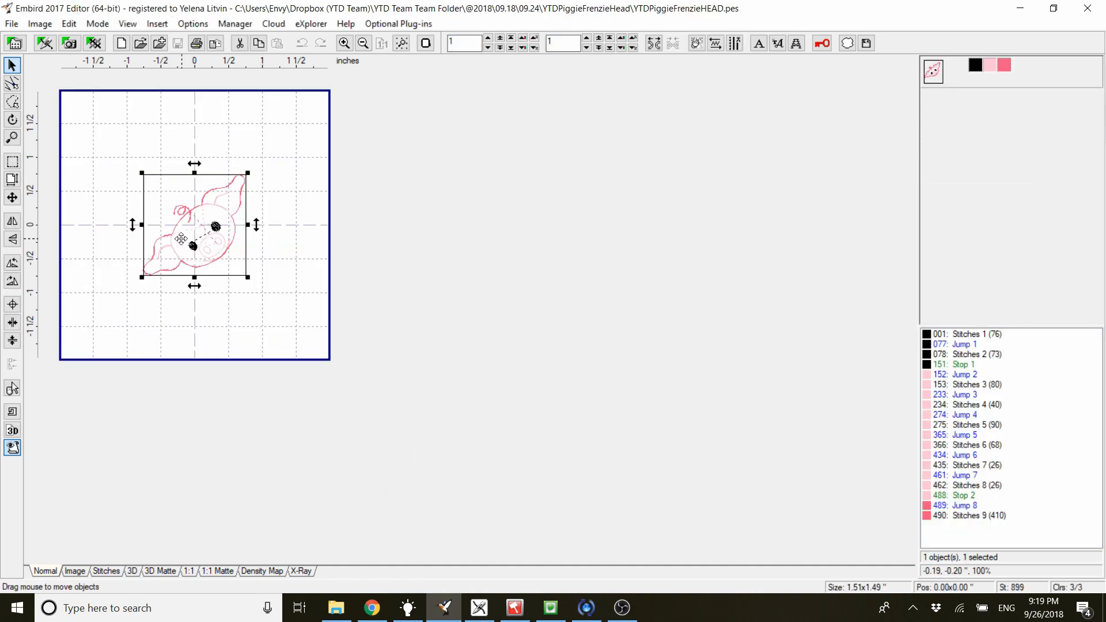
Step: Change the hoop size to Brother Large (6.30 x 10.24") in vertical orientation
{"action": "left_click", "coordinate": [426, 44]}
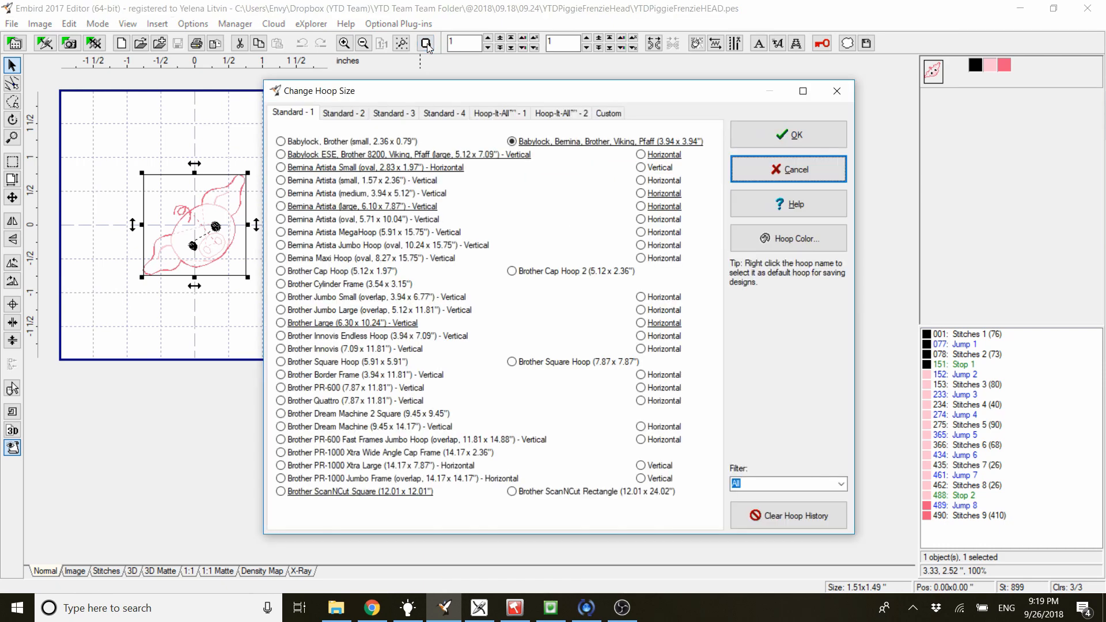
{"action": "left_click", "coordinate": [812, 167]}
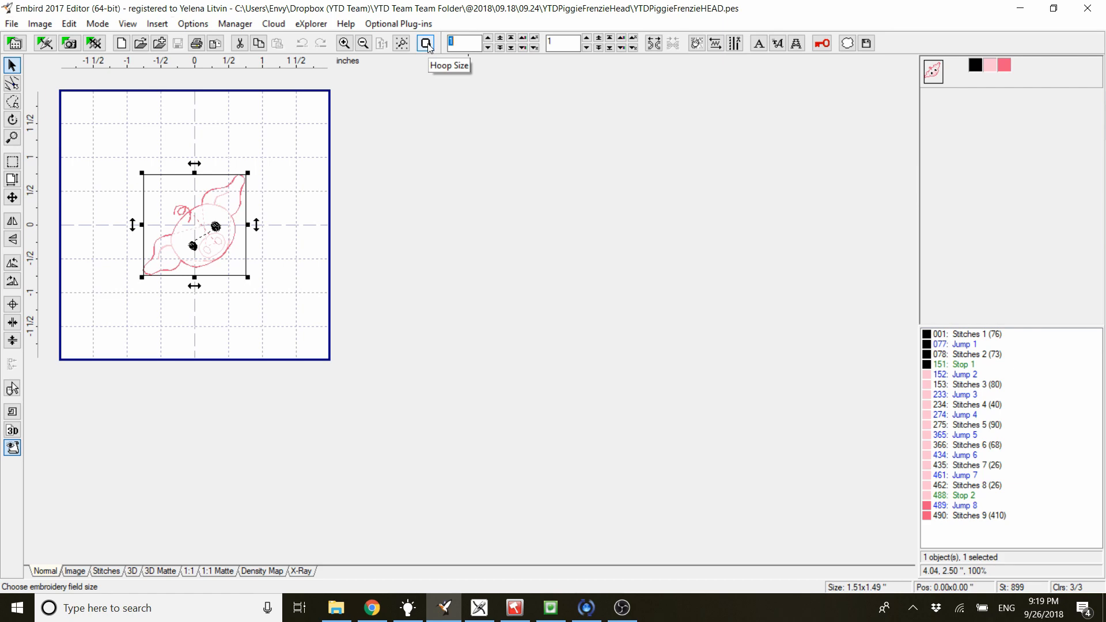
{"action": "left_click", "coordinate": [427, 43]}
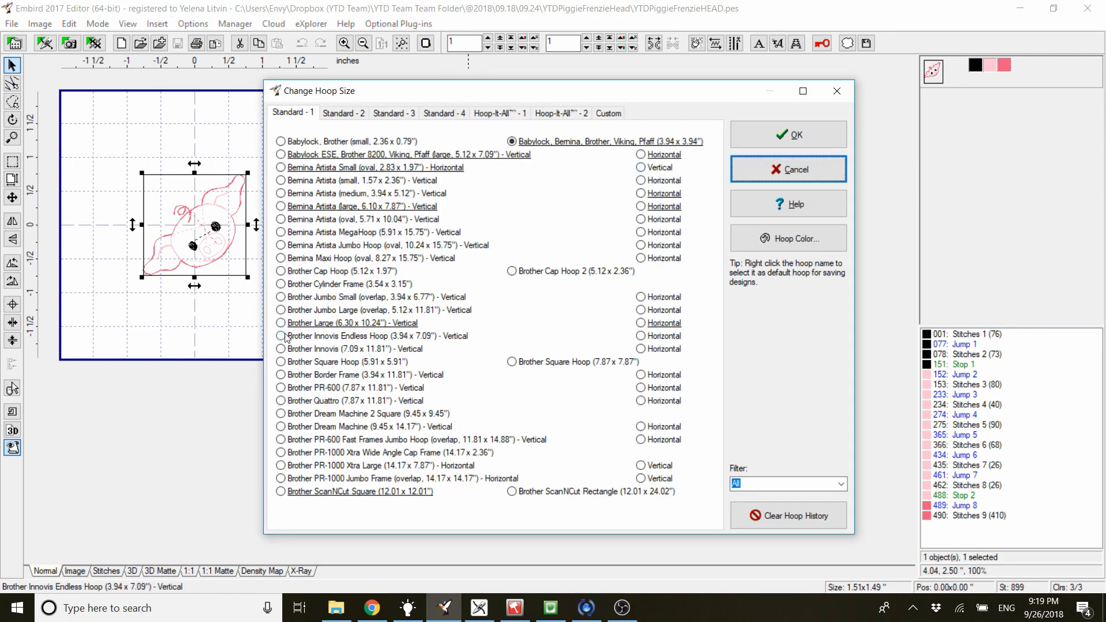
{"action": "left_click", "coordinate": [375, 323]}
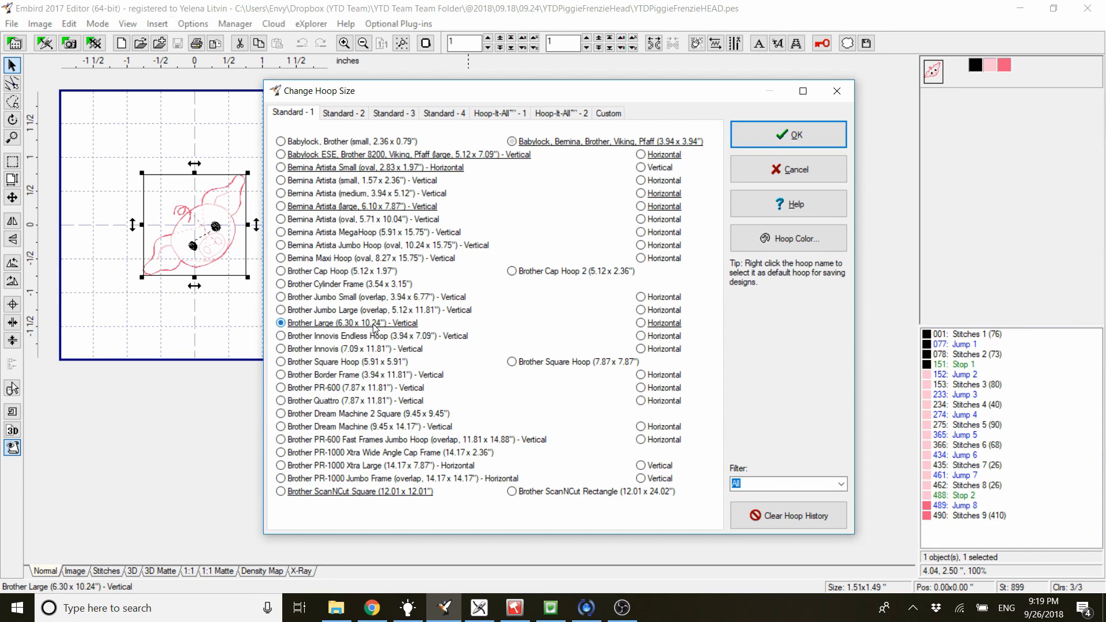
{"action": "left_click", "coordinate": [800, 137]}
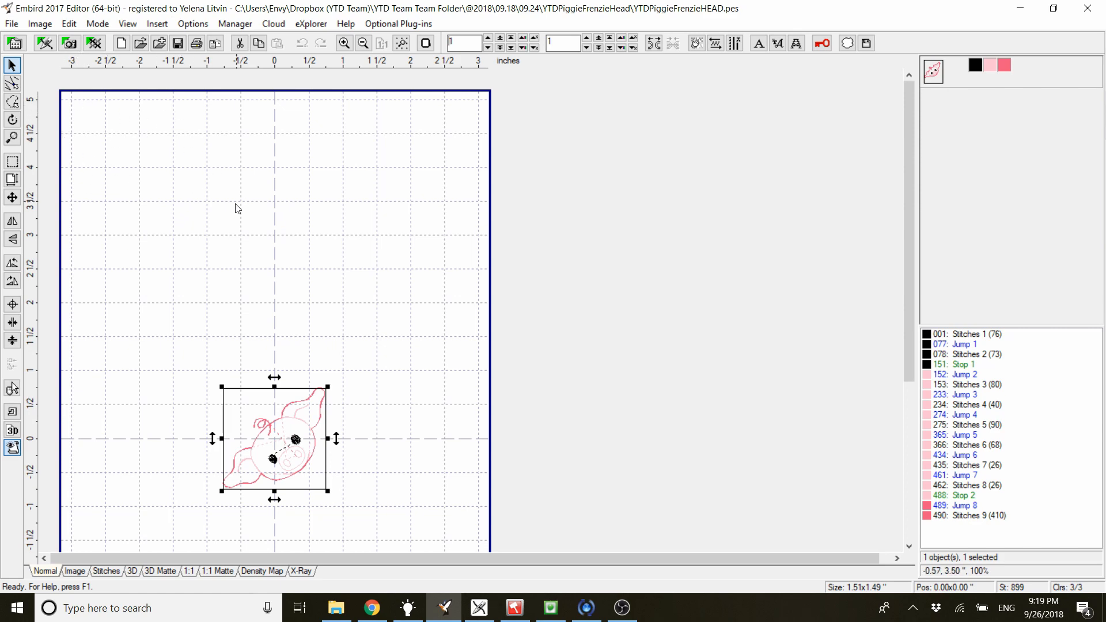
Step: Move the pig head design into the hoop's upper-left corner, at about -2.24 x 4.26 inches
{"action": "key", "text": "minus"}
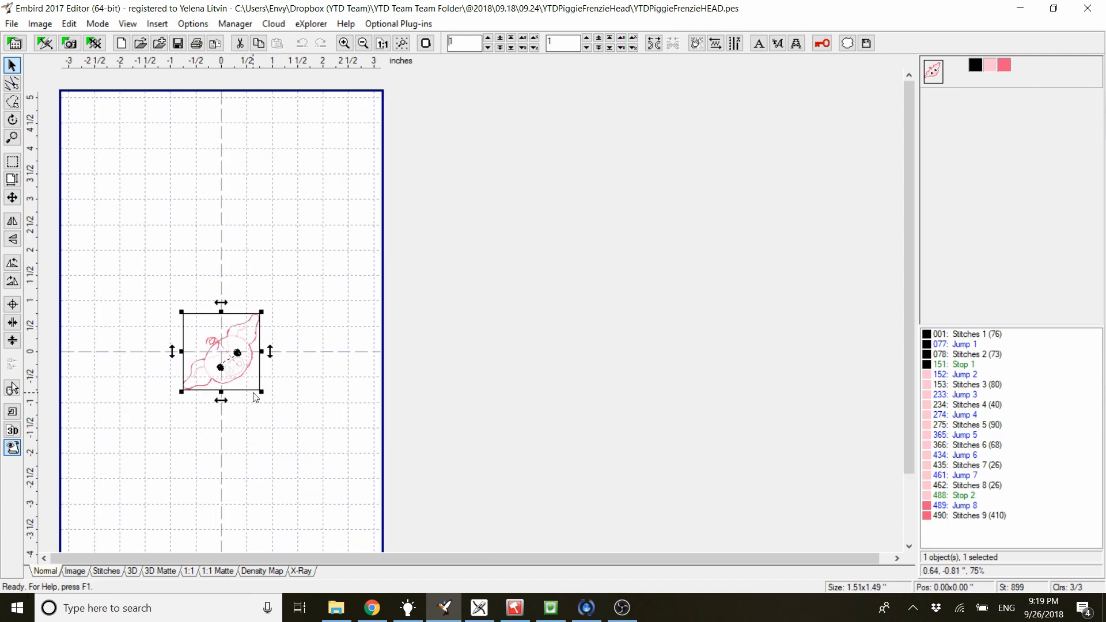
{"action": "key", "text": "minus"}
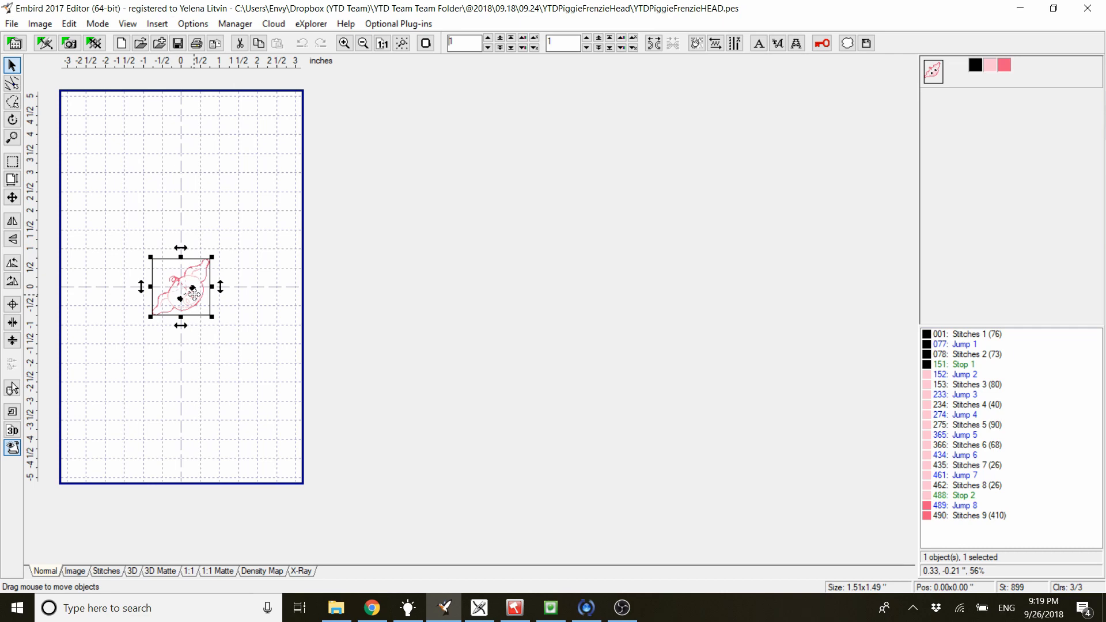
{"action": "key", "text": "plus"}
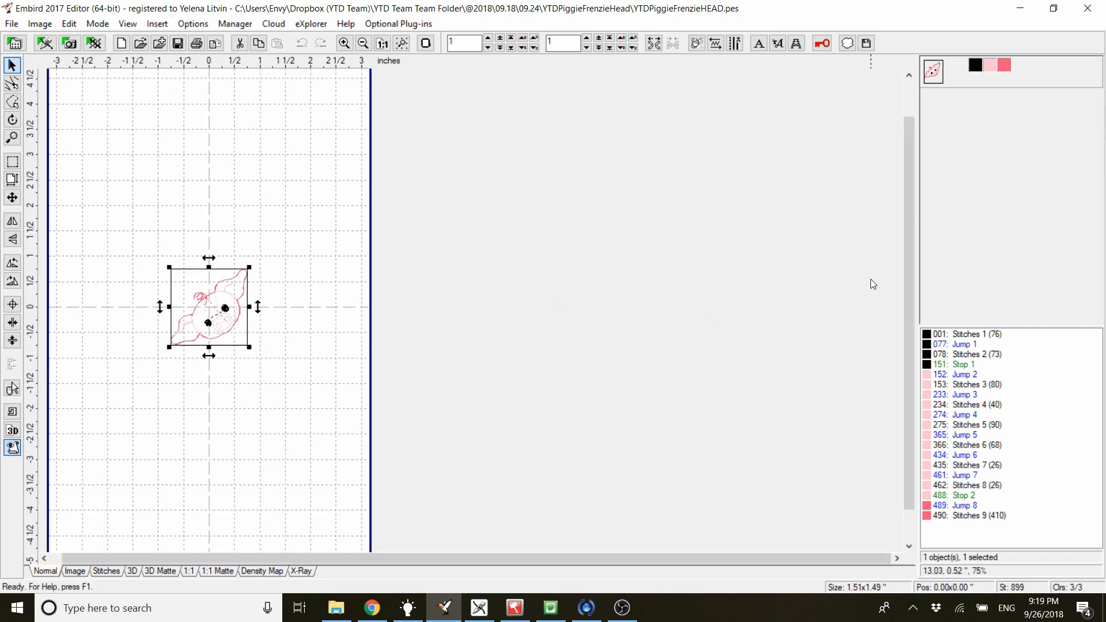
{"action": "left_click_drag", "start_coordinate": [909, 288], "coordinate": [909, 252]}
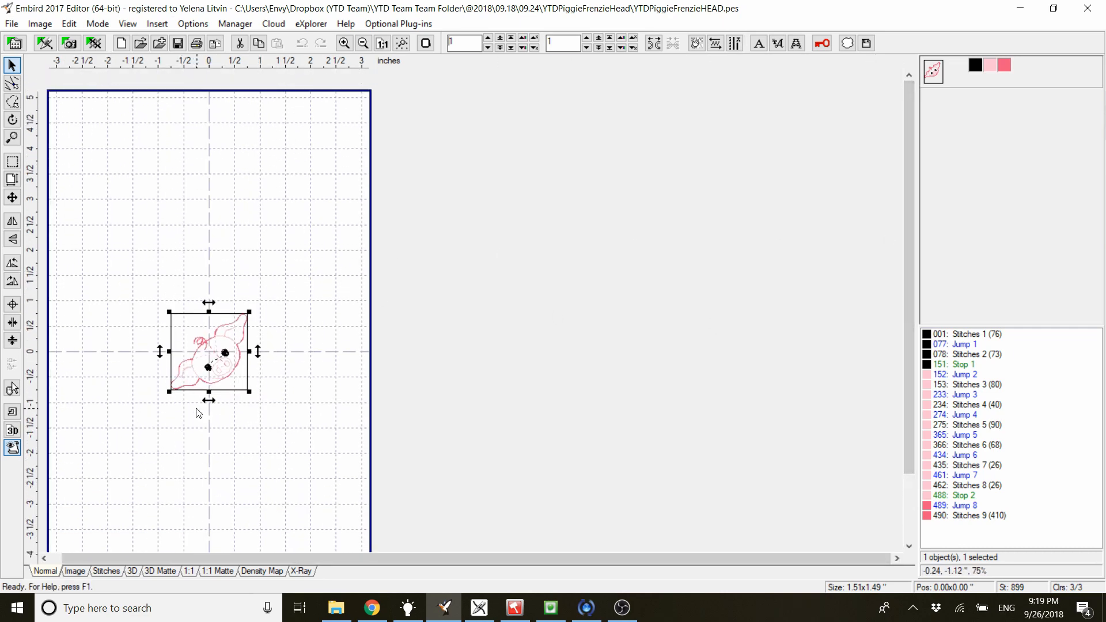
{"action": "left_click_drag", "start_coordinate": [227, 372], "coordinate": [112, 156]}
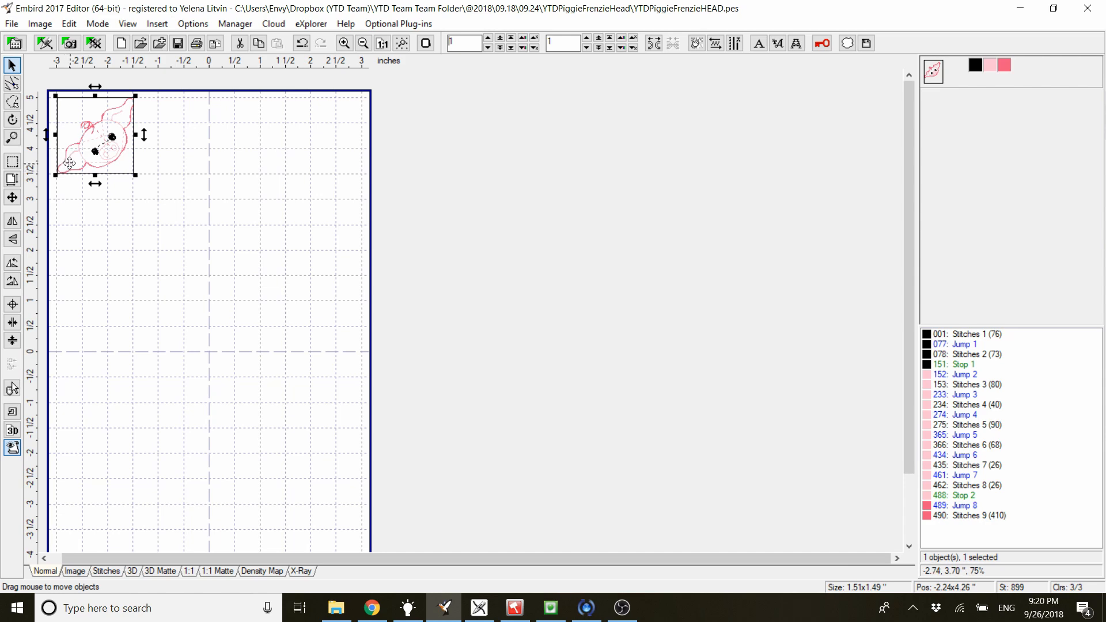
Step: Try rotating the pig head about 43 degrees clockwise, and turn it back to its diagonal orientation
{"action": "left_click", "coordinate": [12, 119]}
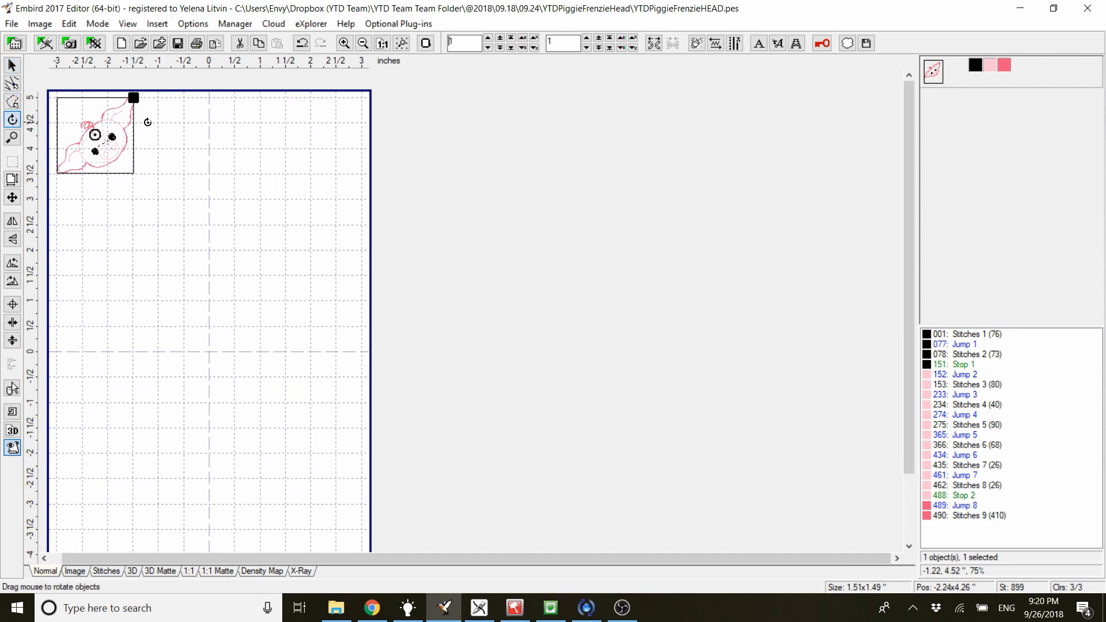
{"action": "left_click_drag", "start_coordinate": [123, 106], "coordinate": [132, 132]}
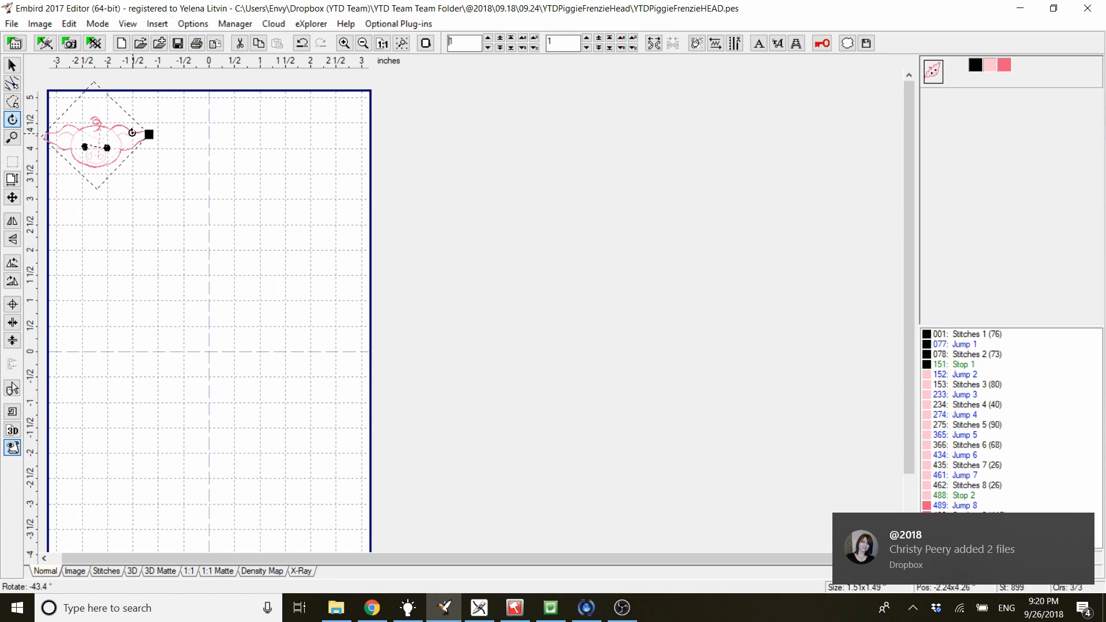
{"action": "left_click_drag", "start_coordinate": [132, 133], "coordinate": [114, 102]}
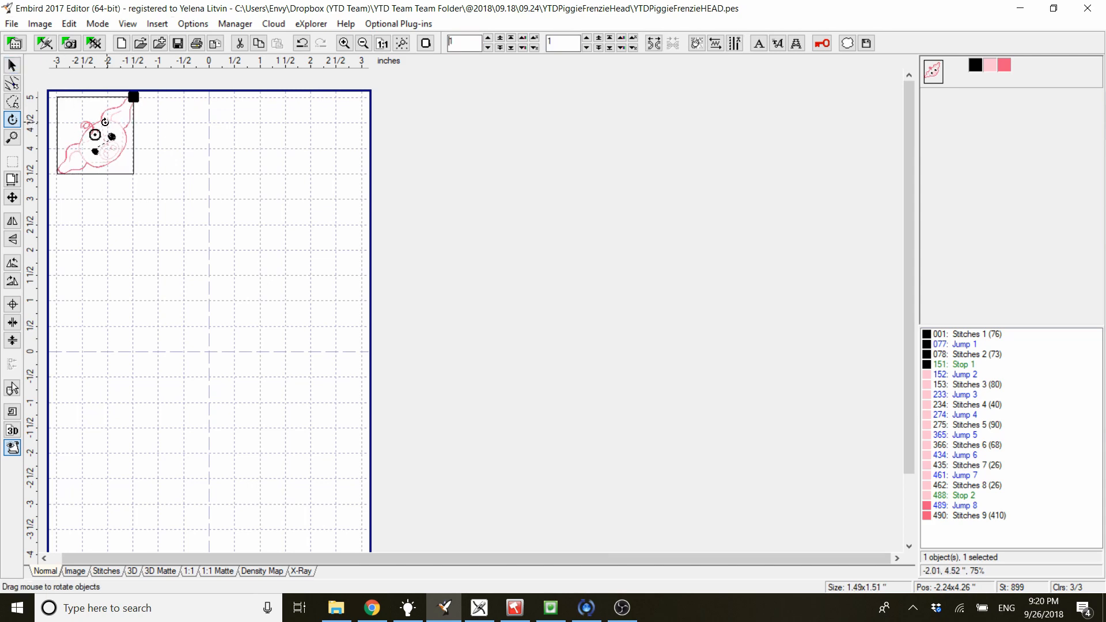
Step: Return to select mode and nudge the pig head slightly inward from the hoop corner, to about -2.22 x 4.22 inches
{"action": "left_click", "coordinate": [16, 68]}
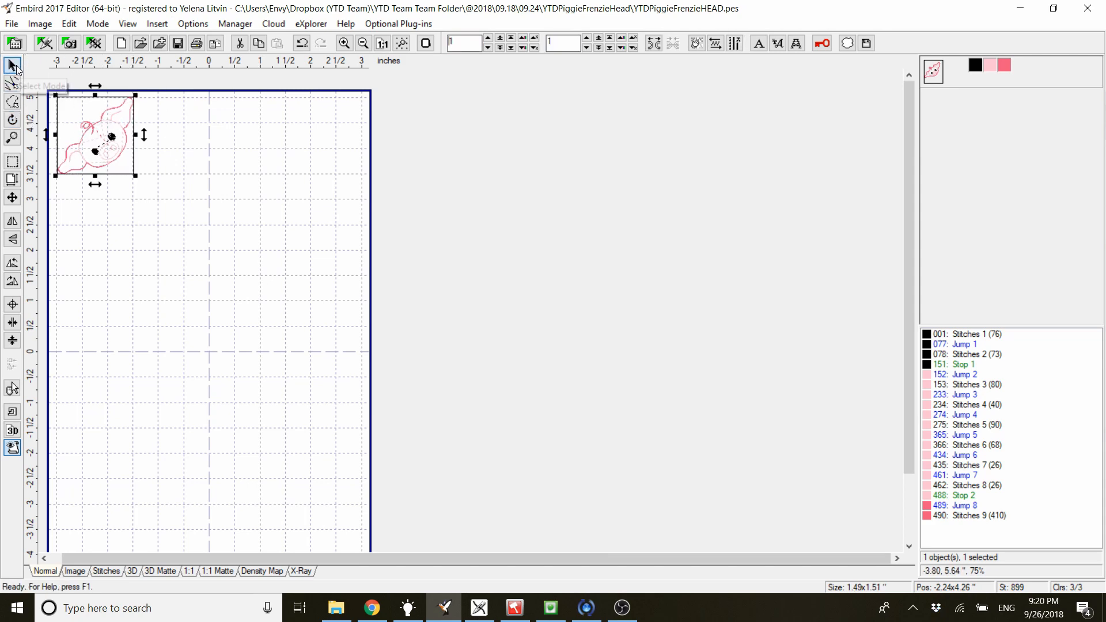
{"action": "left_click_drag", "start_coordinate": [102, 130], "coordinate": [103, 132]}
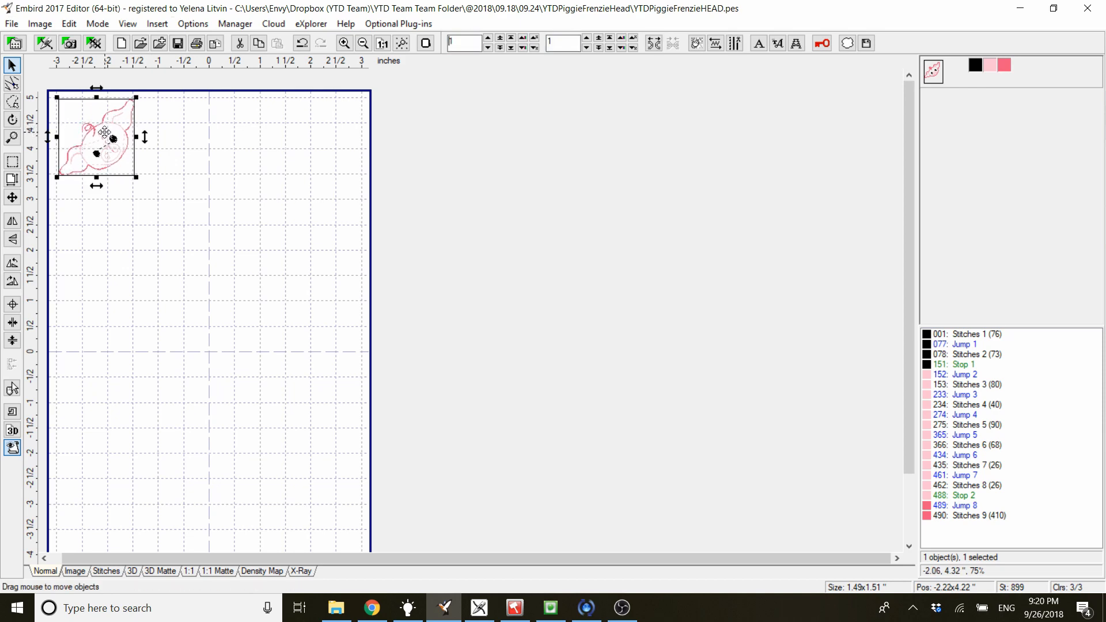
{"action": "left_click", "coordinate": [11, 24]}
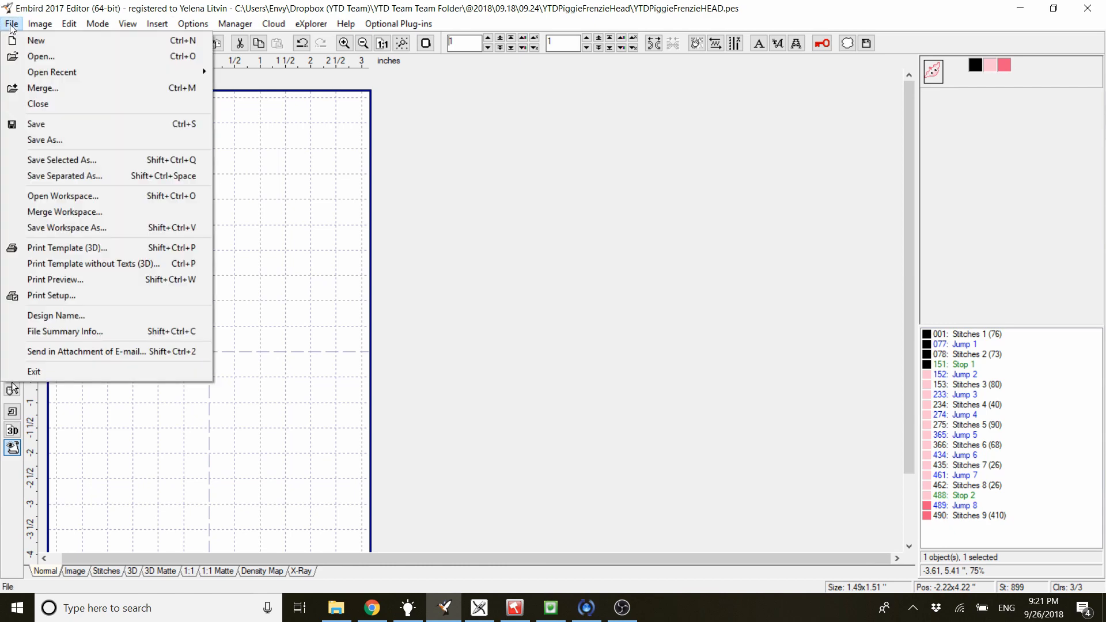
{"action": "left_click", "coordinate": [40, 86]}
{"action": "double_click", "coordinate": [455, 319]}
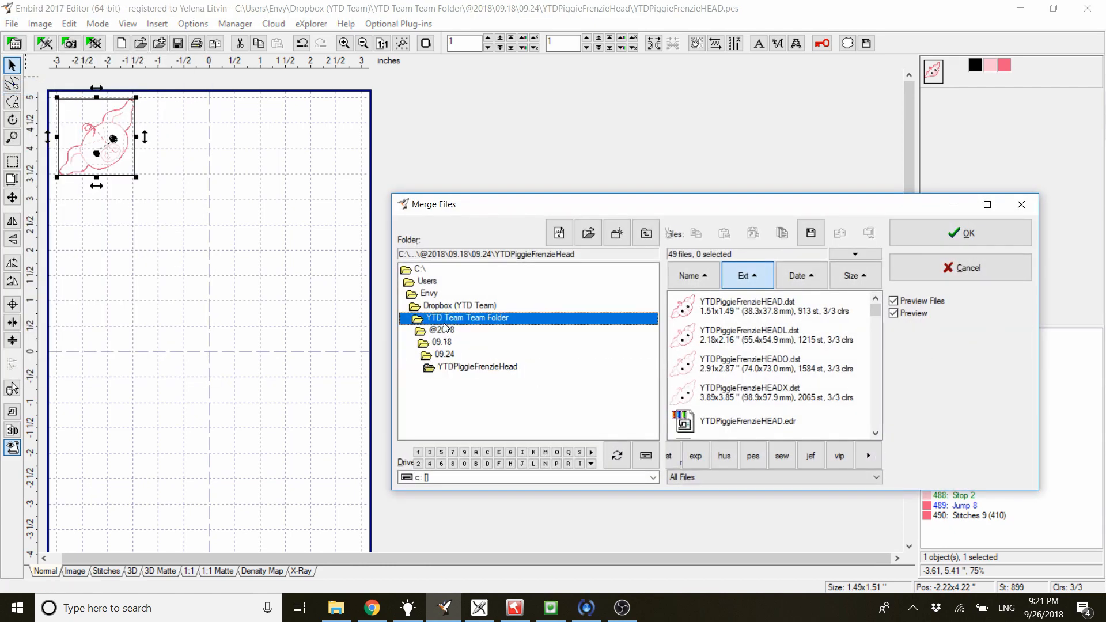
{"action": "double_click", "coordinate": [448, 392]}
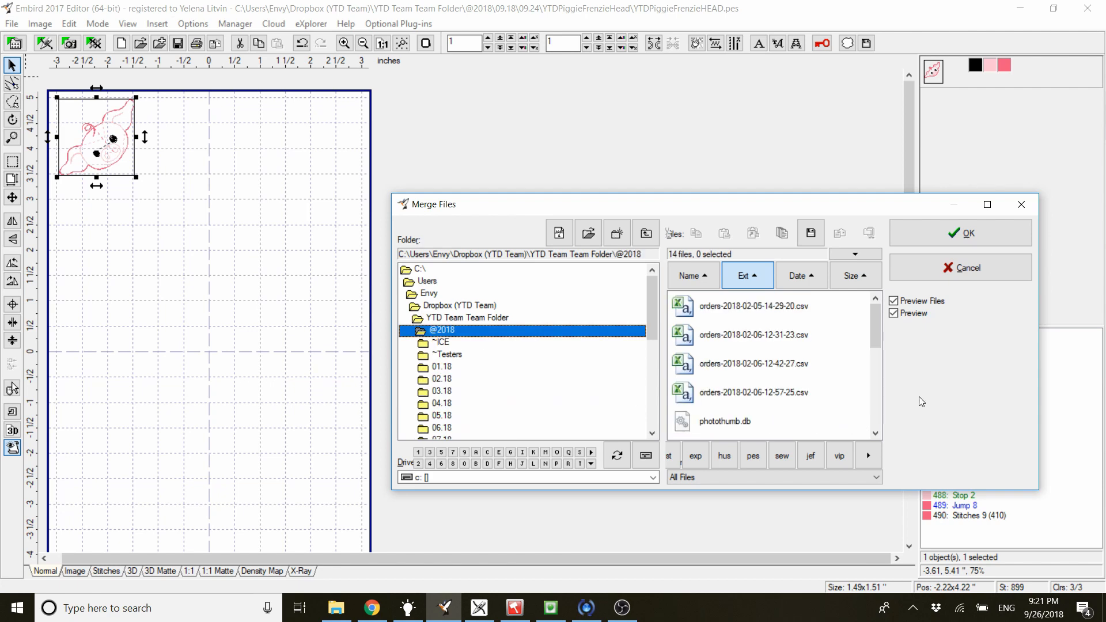
{"action": "scroll", "coordinate": [727, 383], "scroll_direction": "down", "scroll_amount": 3}
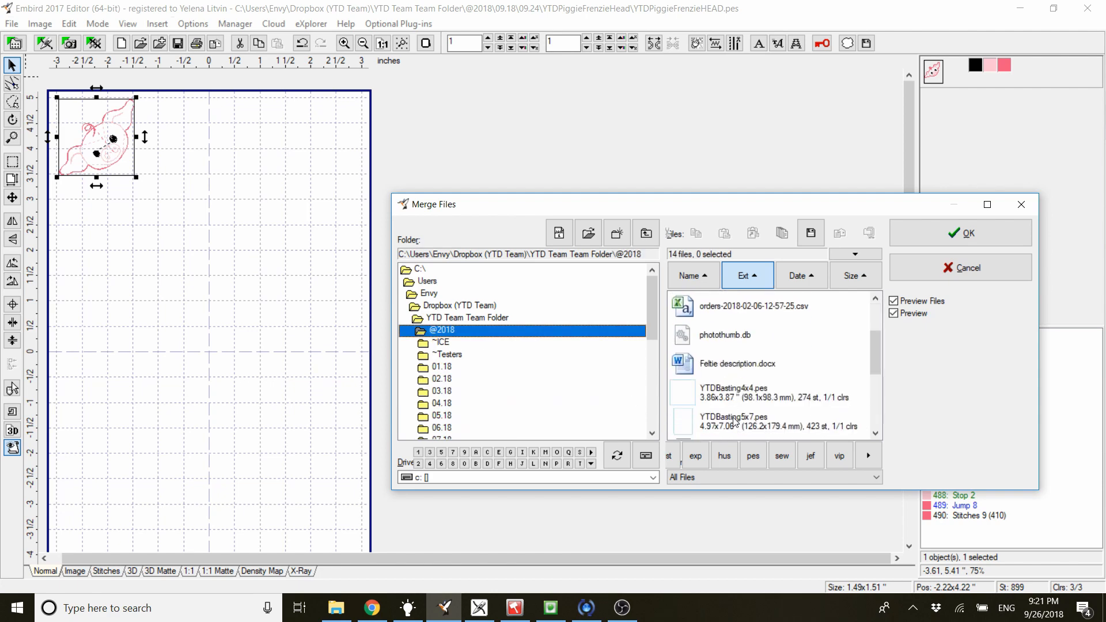
{"action": "scroll", "coordinate": [737, 423], "scroll_direction": "down", "scroll_amount": 1}
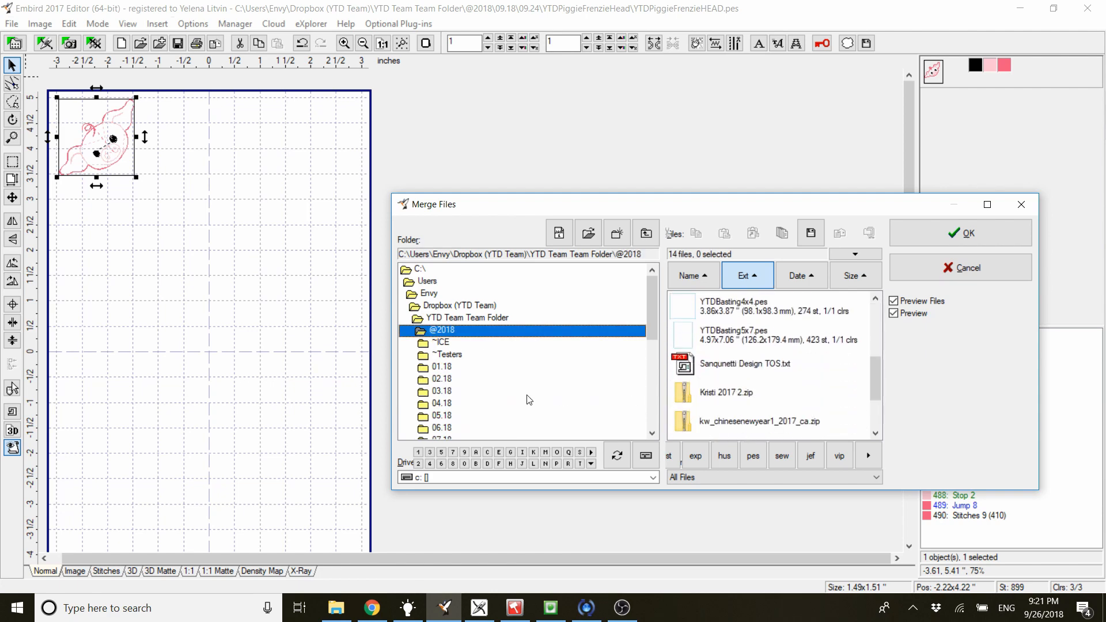
{"action": "scroll", "coordinate": [717, 395], "scroll_direction": "down", "scroll_amount": 1}
{"action": "double_click", "coordinate": [728, 423]}
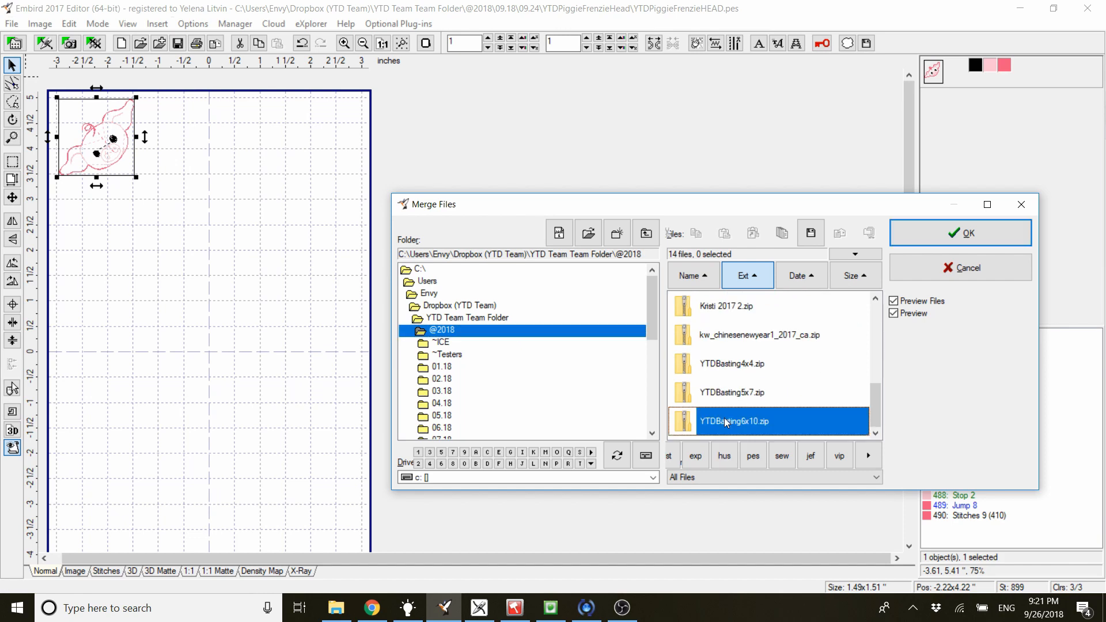
{"action": "double_click", "coordinate": [769, 373]}
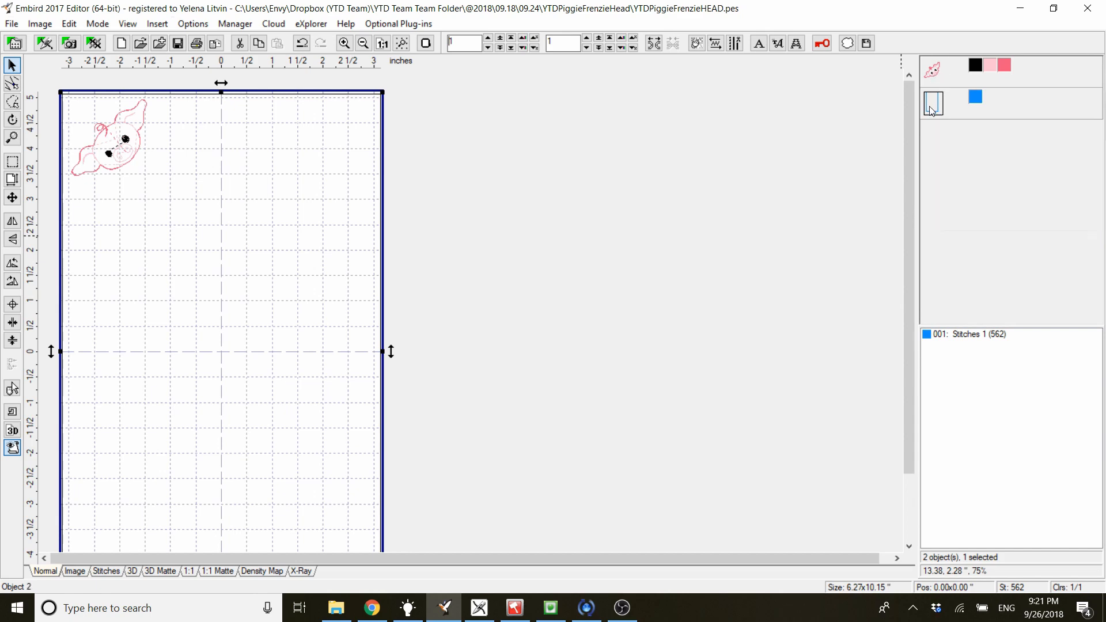
Step: Place the pig head after the basting box in the stitching order, and leave the pig head selected
{"action": "left_click_drag", "start_coordinate": [935, 74], "coordinate": [960, 98]}
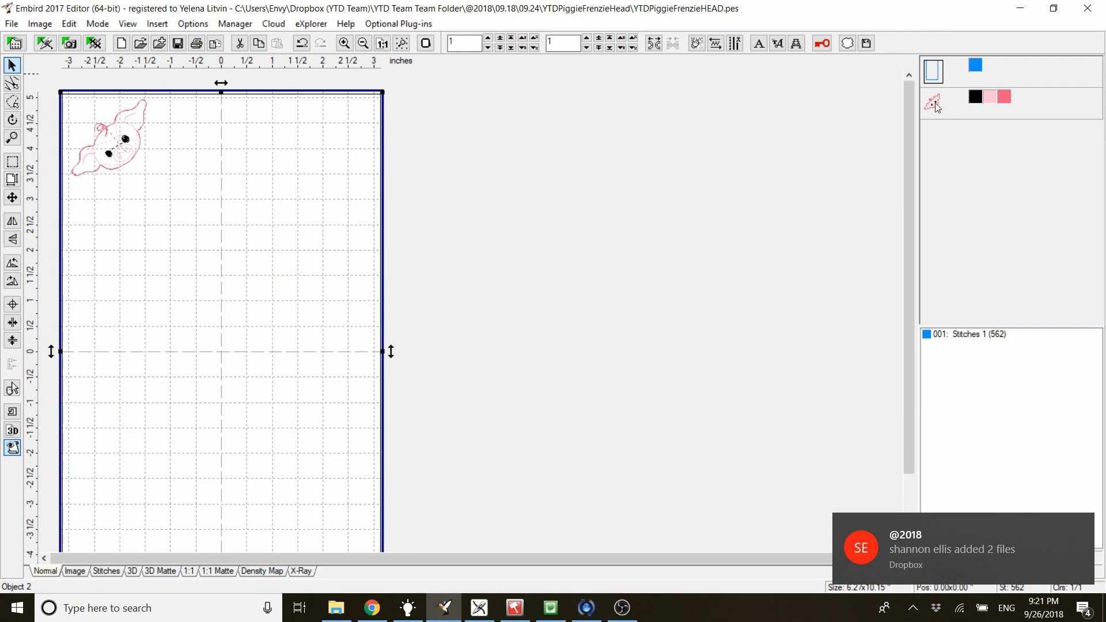
{"action": "left_click", "coordinate": [935, 104]}
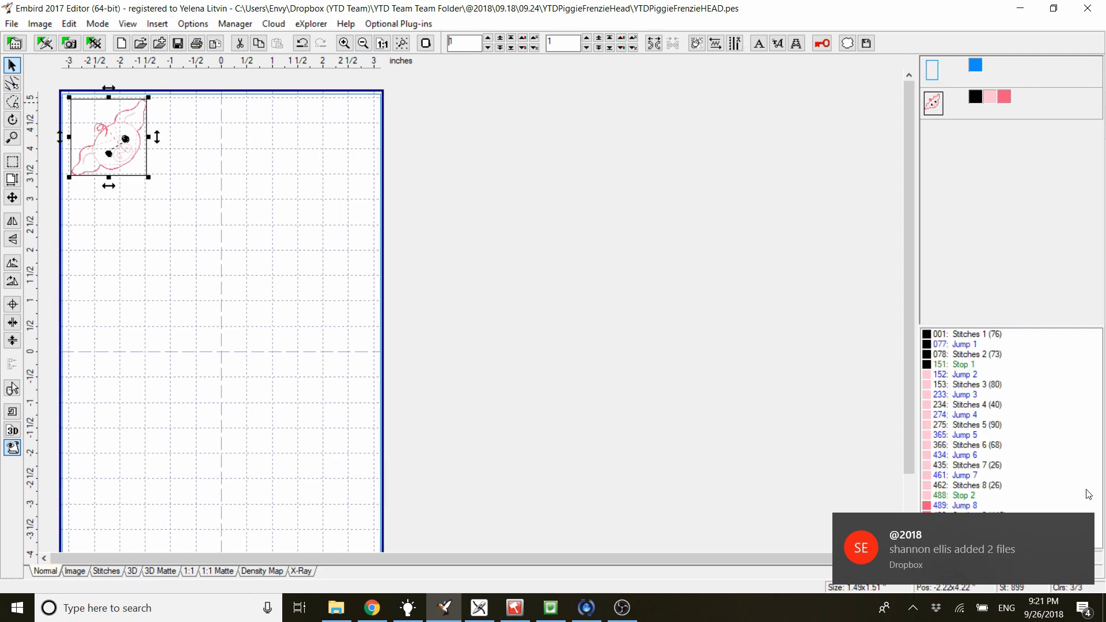
{"action": "left_click", "coordinate": [928, 75]}
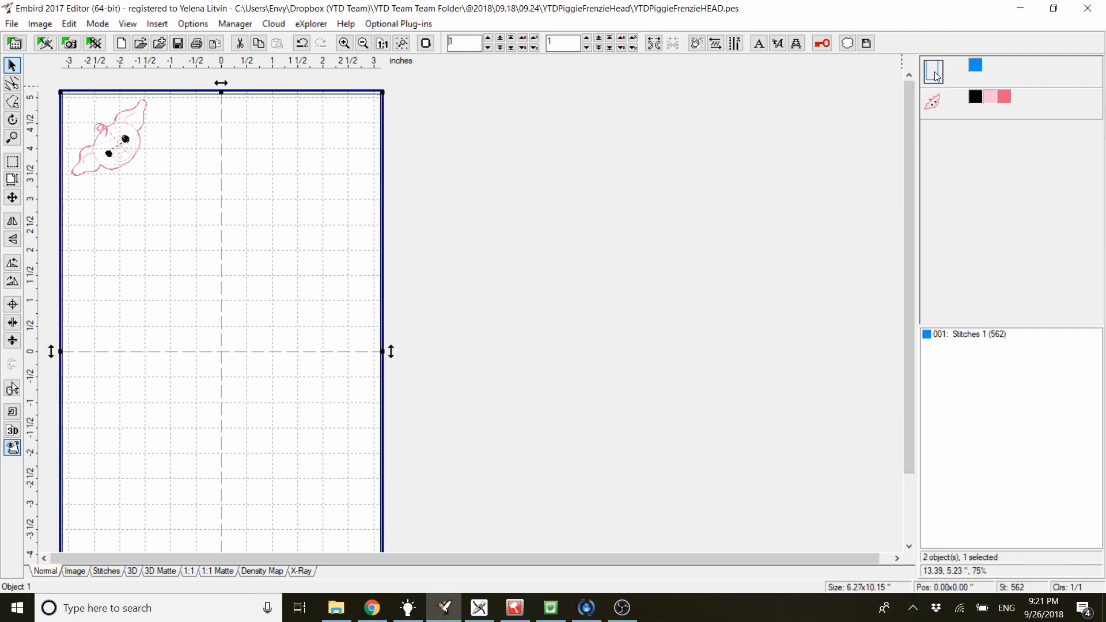
{"action": "left_click", "coordinate": [934, 102]}
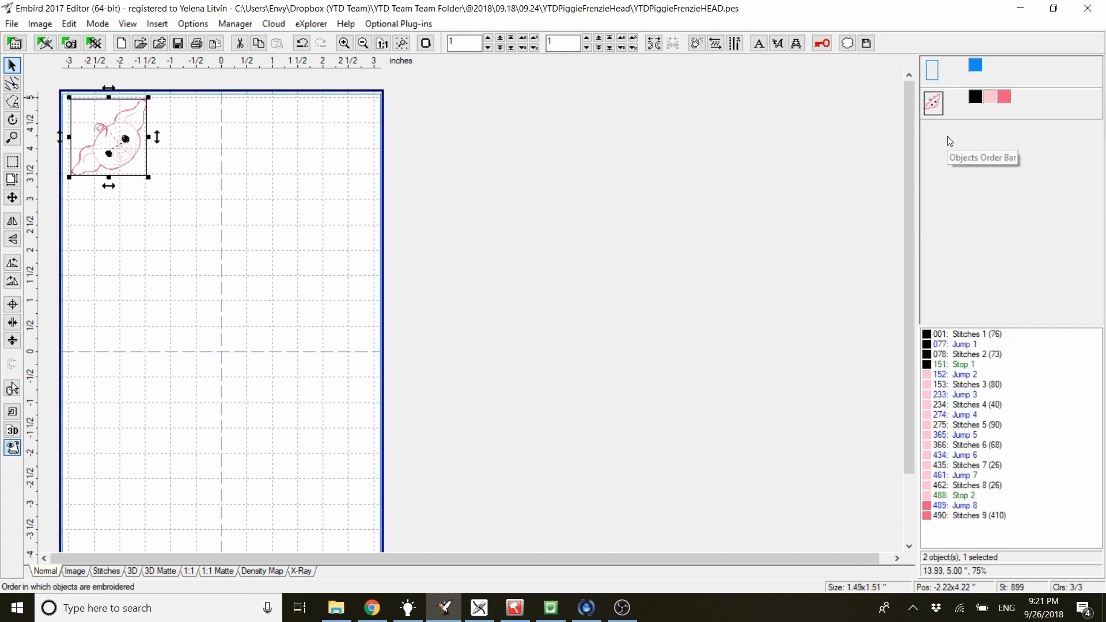
{"action": "left_click_drag", "start_coordinate": [126, 147], "coordinate": [126, 147]}
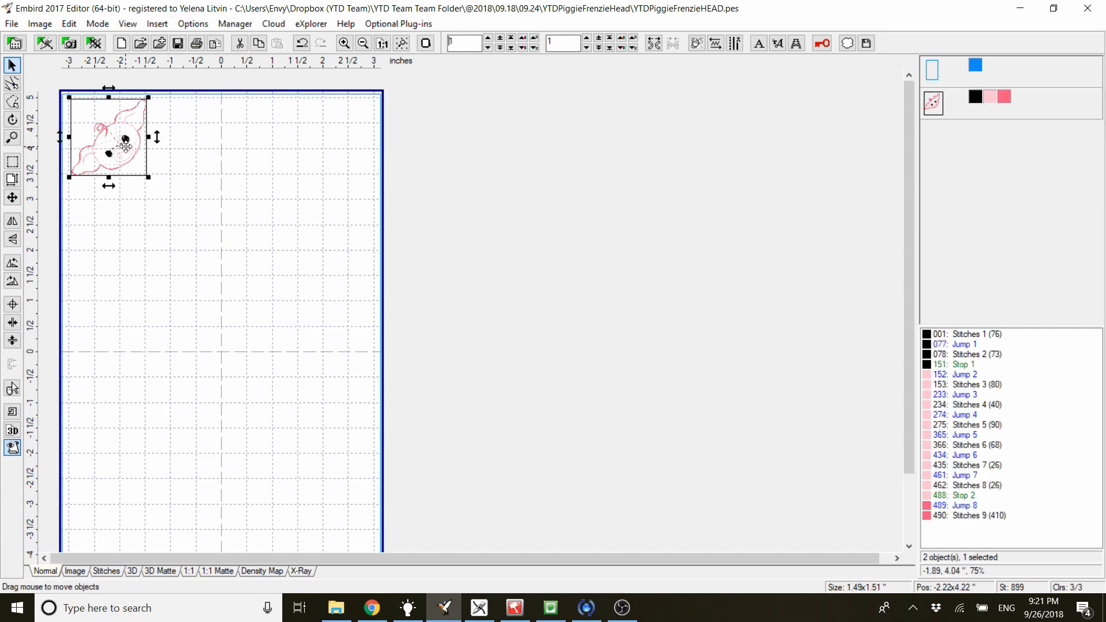
Step: Duplicate the pig head and place the copy beside the original in the same row, at about -0.80 x 4.22 inches
{"action": "key", "text": "ctrl+c"}
{"action": "key", "text": "ctrl+v"}
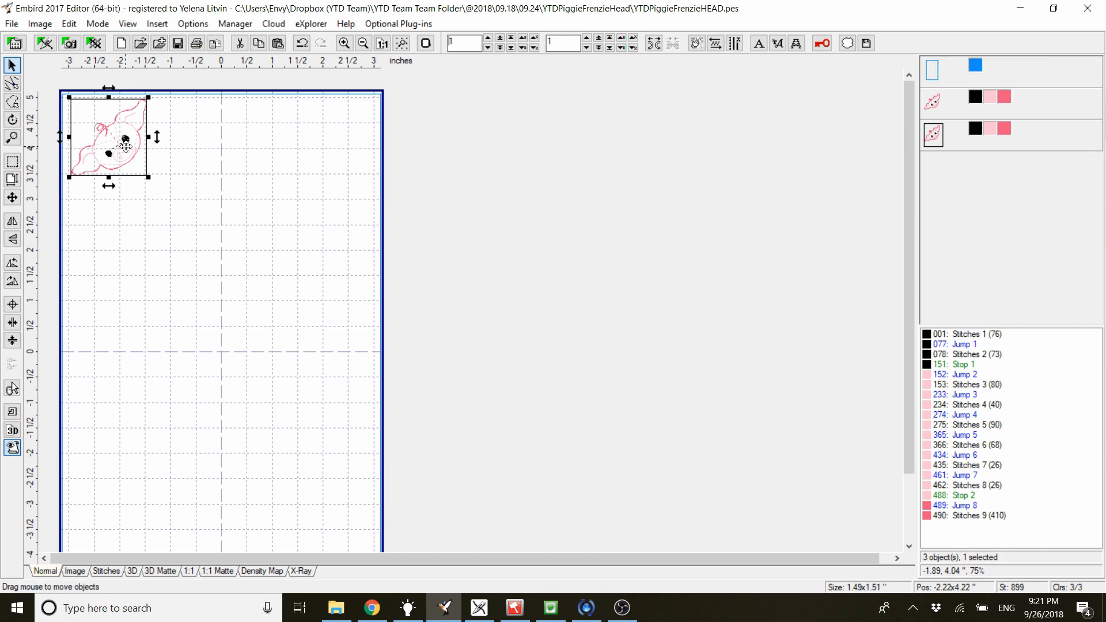
{"action": "left_click_drag", "start_coordinate": [113, 167], "coordinate": [177, 207]}
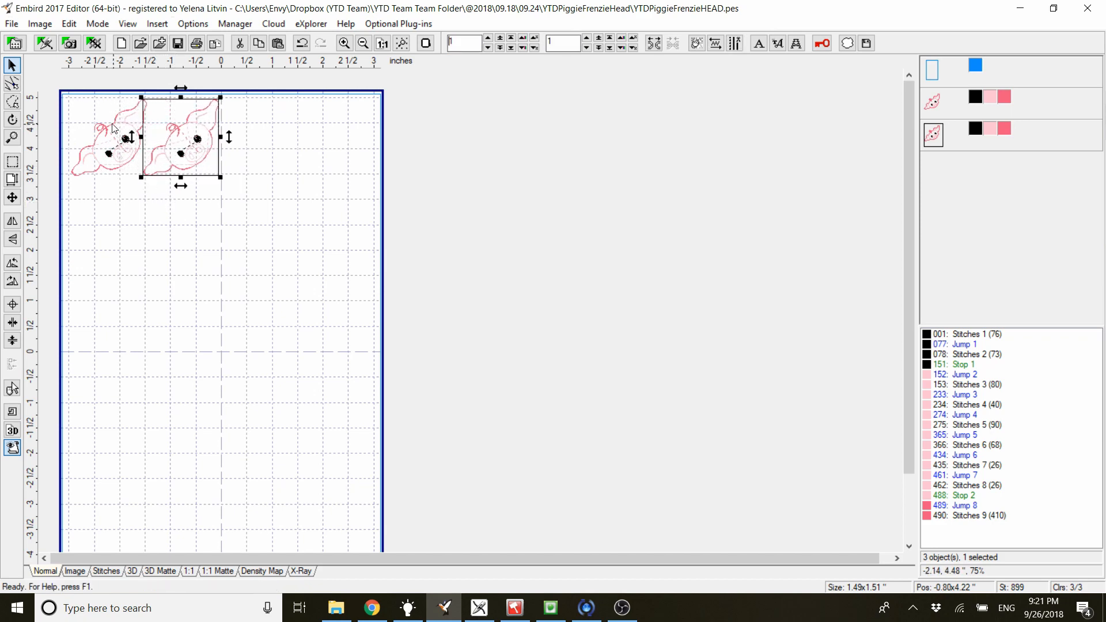
Step: Duplicate both pig heads together and place the copied pair in the other half of the row, at about 1.55 x 4.22 inches
{"action": "left_click", "coordinate": [932, 103]}
{"action": "left_click", "coordinate": [935, 131]}
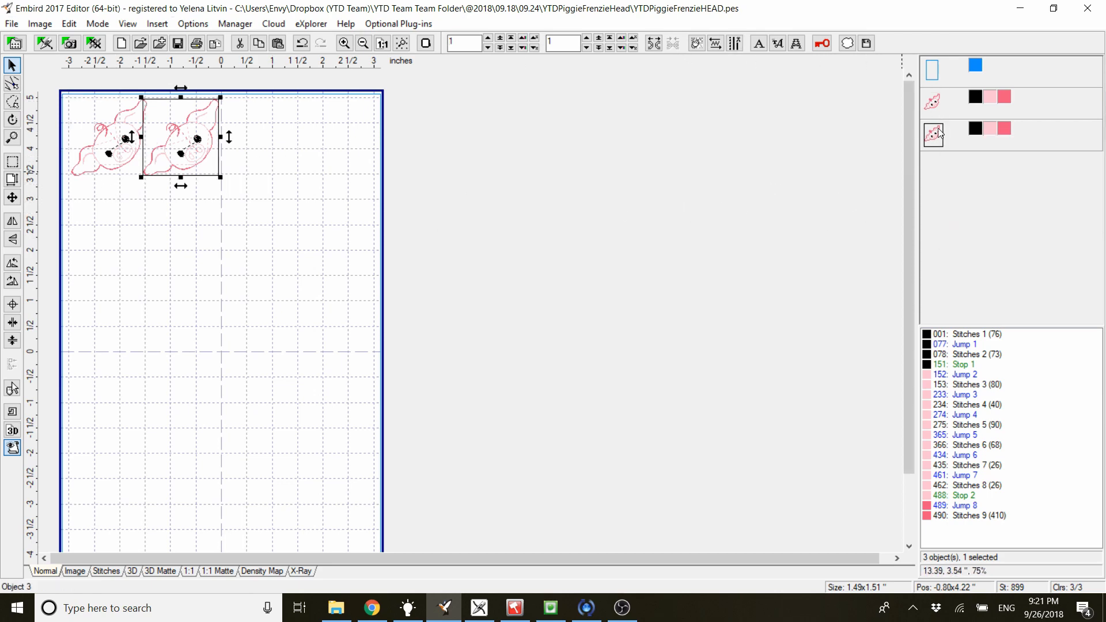
{"action": "left_click", "coordinate": [929, 103], "text": "ctrl"}
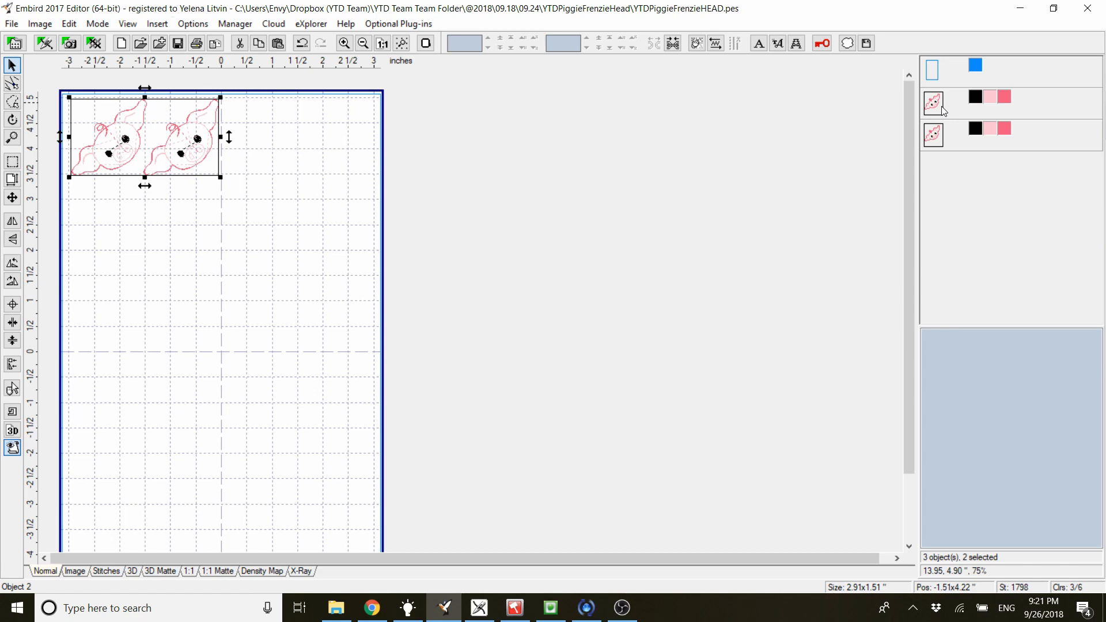
{"action": "key", "text": "ctrl+v"}
{"action": "left_click_drag", "start_coordinate": [159, 173], "coordinate": [315, 213]}
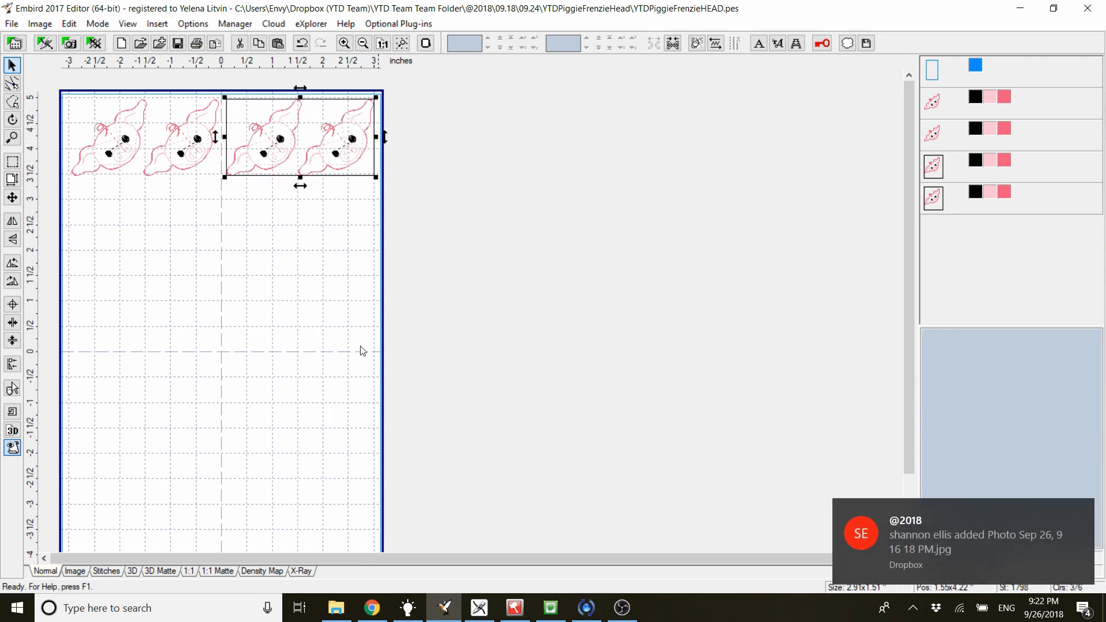
Step: Select all four pig heads without the basting box and align them with equal horizontal spacing
{"action": "left_click", "coordinate": [939, 100]}
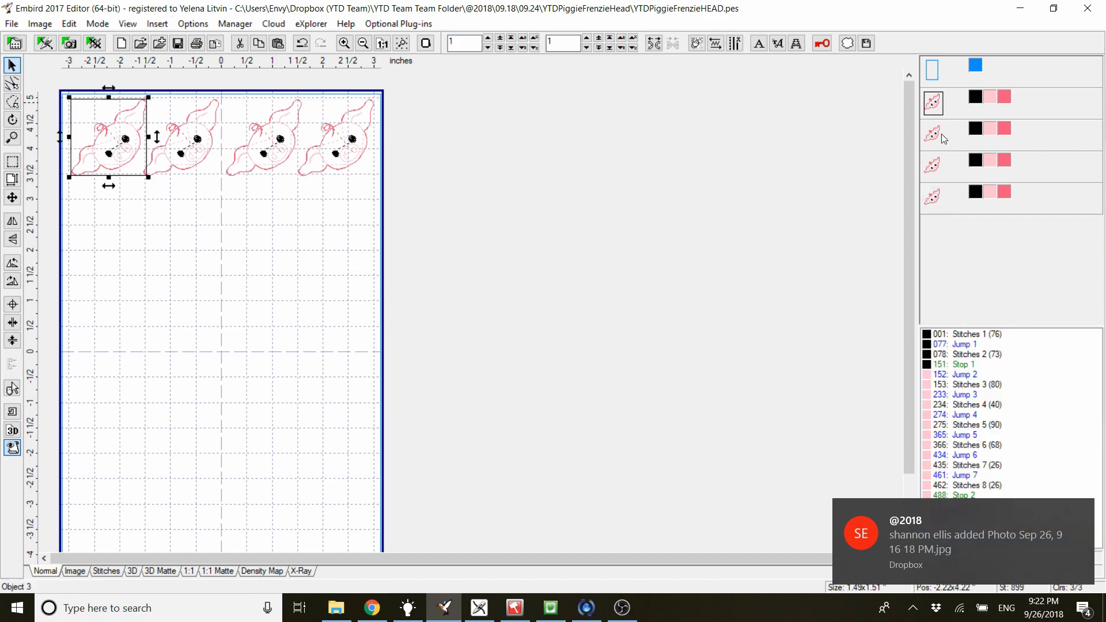
{"action": "left_click", "coordinate": [932, 209], "text": "shift"}
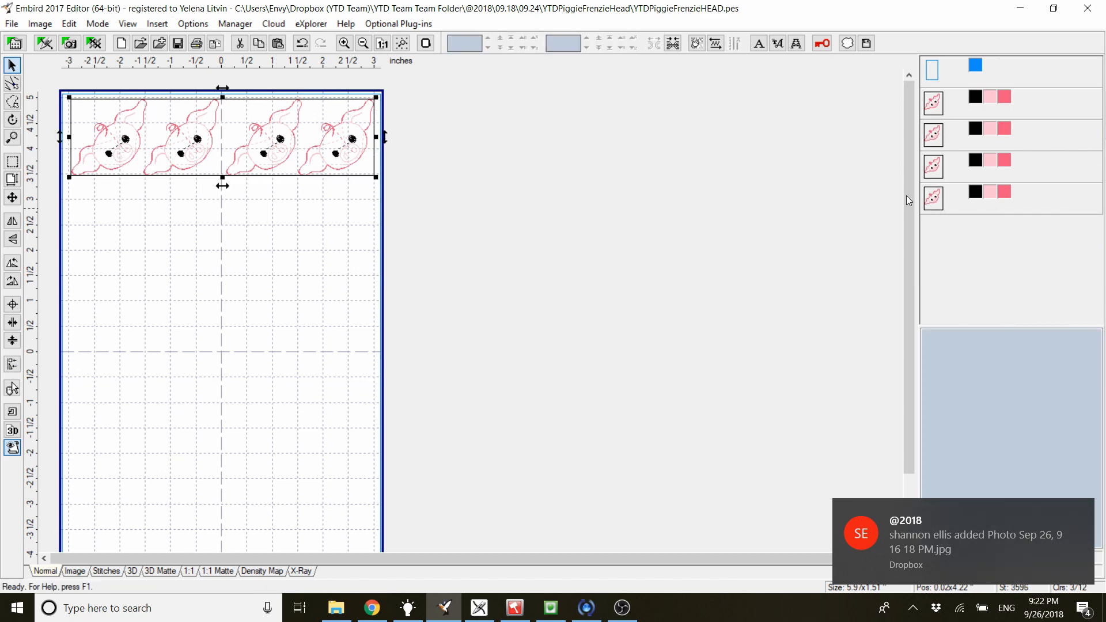
{"action": "right_click", "coordinate": [206, 158]}
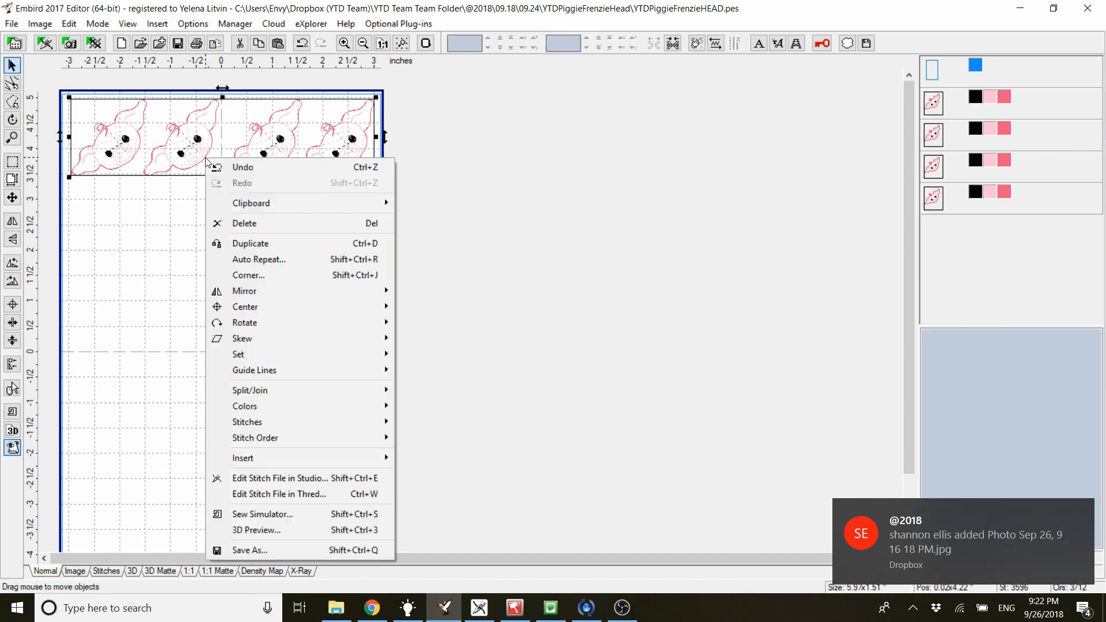
{"action": "left_click", "coordinate": [944, 108]}
{"action": "left_click", "coordinate": [934, 201], "text": "shift"}
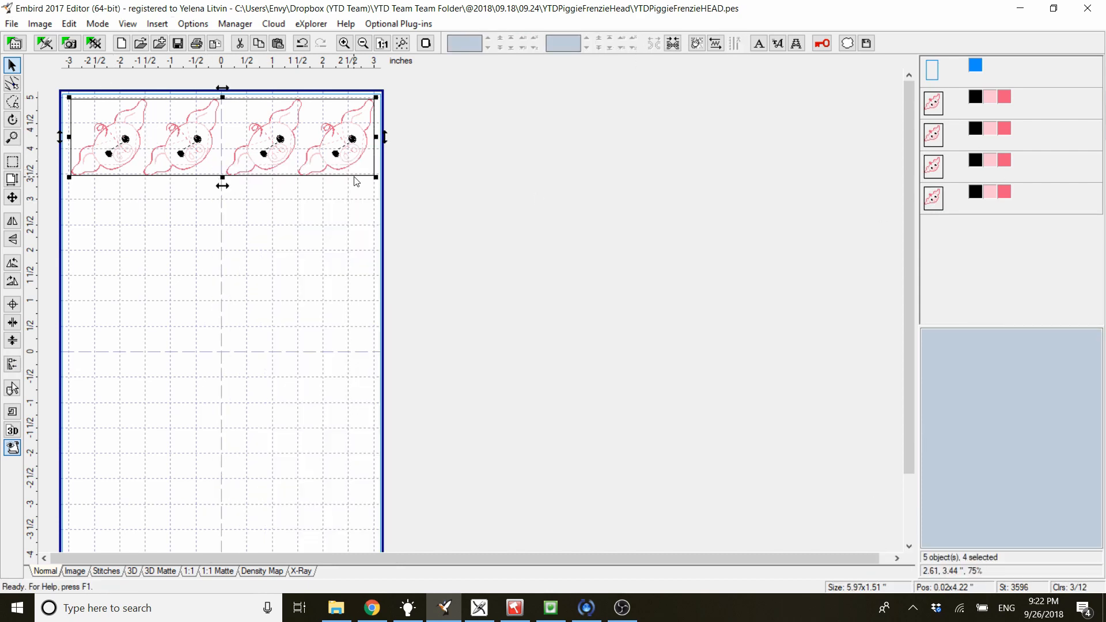
{"action": "right_click", "coordinate": [271, 142]}
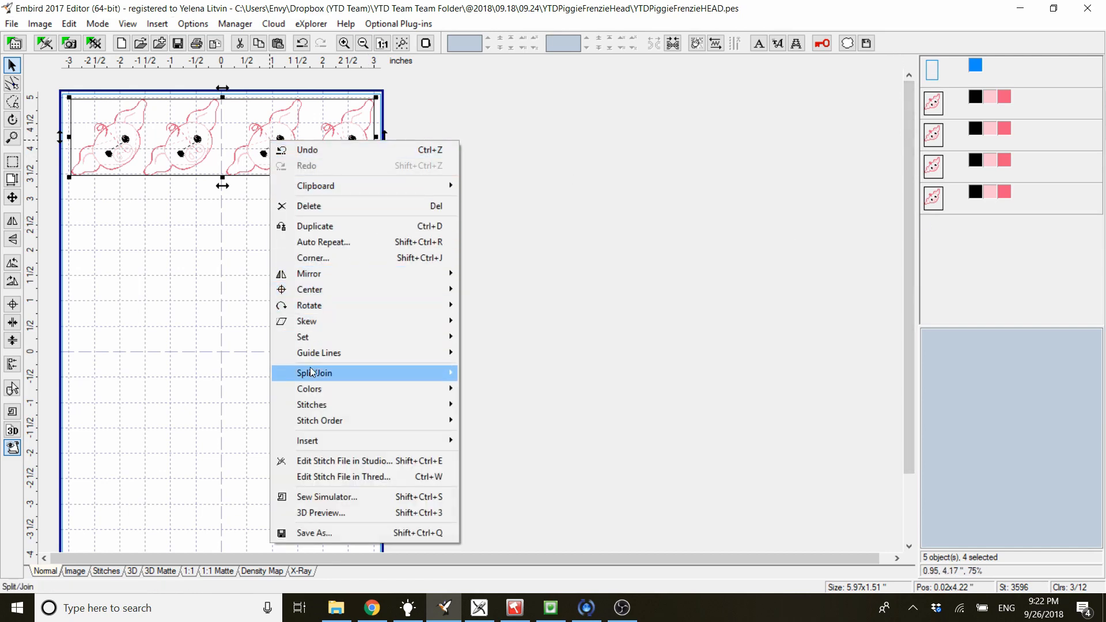
{"action": "mouse_move", "coordinate": [312, 425]}
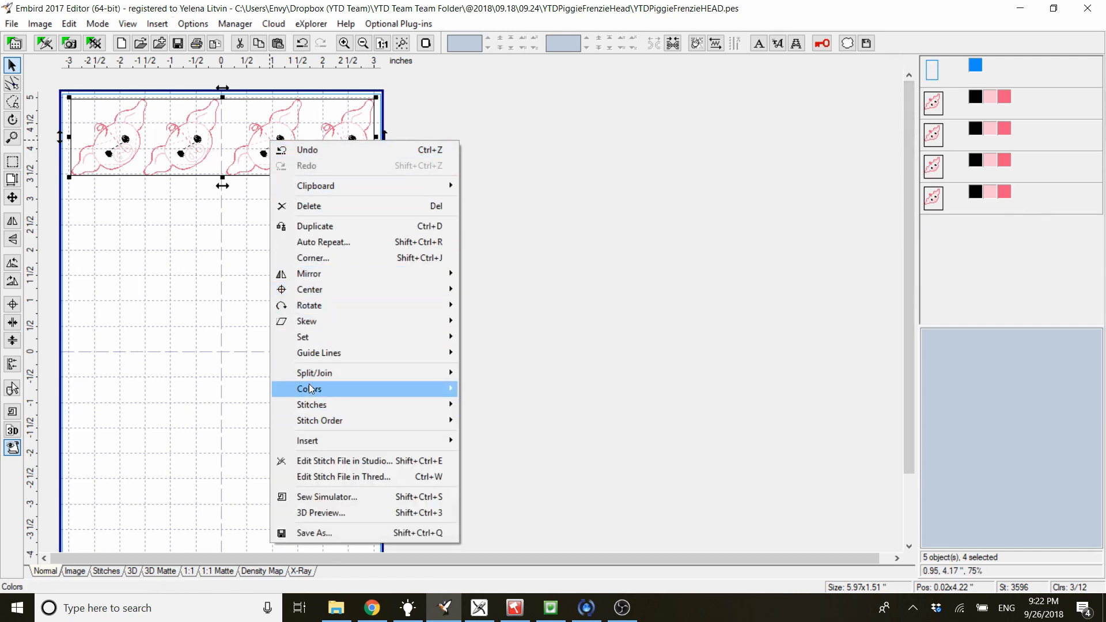
{"action": "mouse_move", "coordinate": [320, 341]}
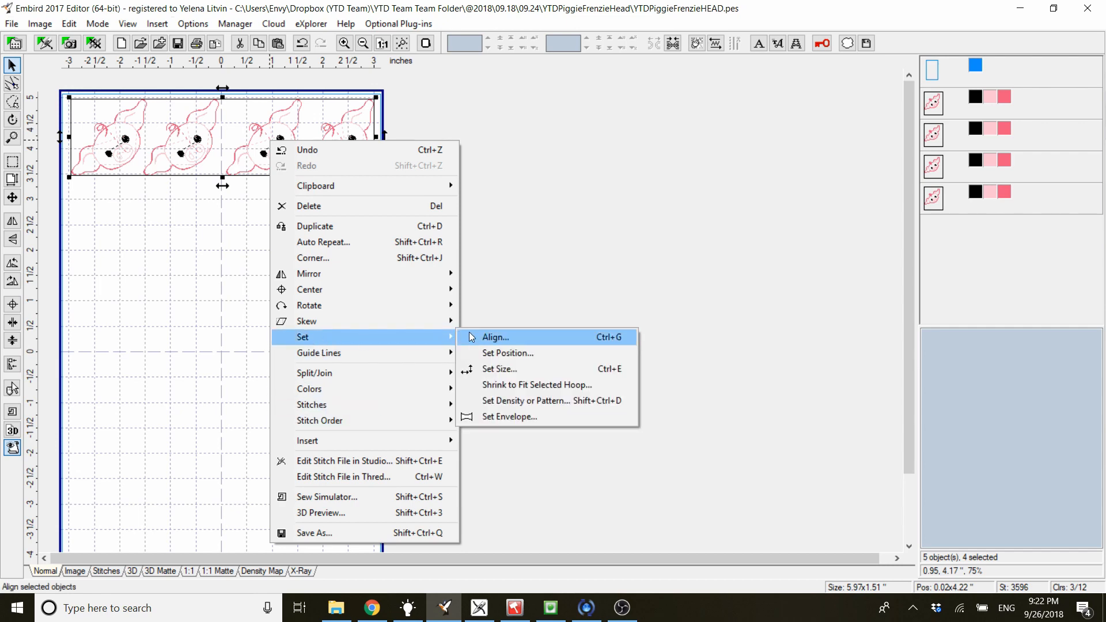
{"action": "left_click", "coordinate": [493, 338]}
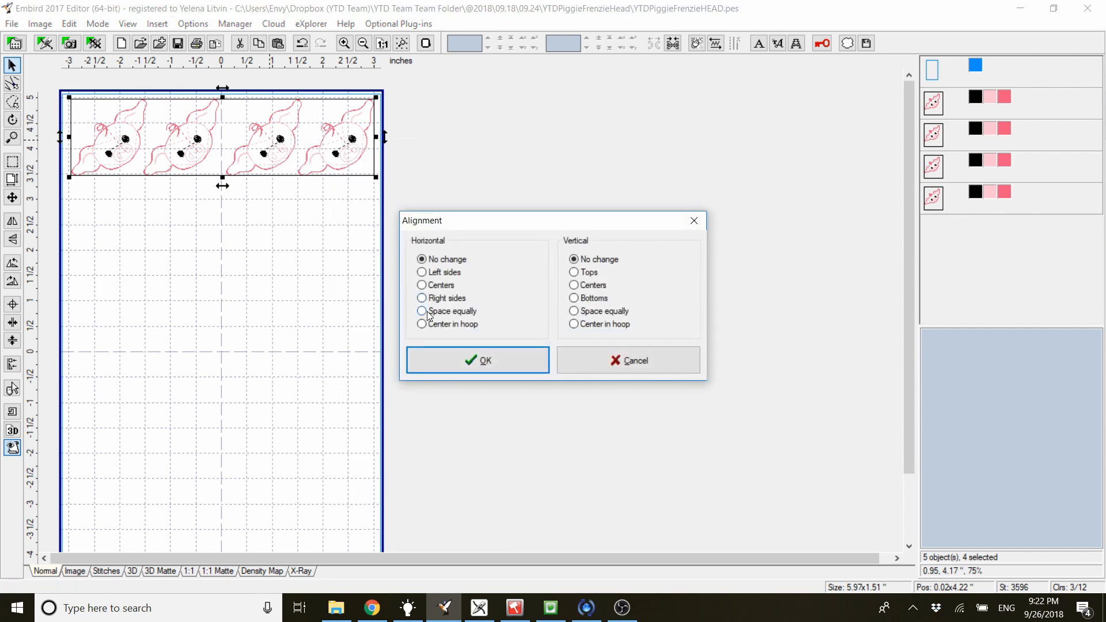
{"action": "left_click", "coordinate": [422, 312]}
{"action": "left_click", "coordinate": [499, 361]}
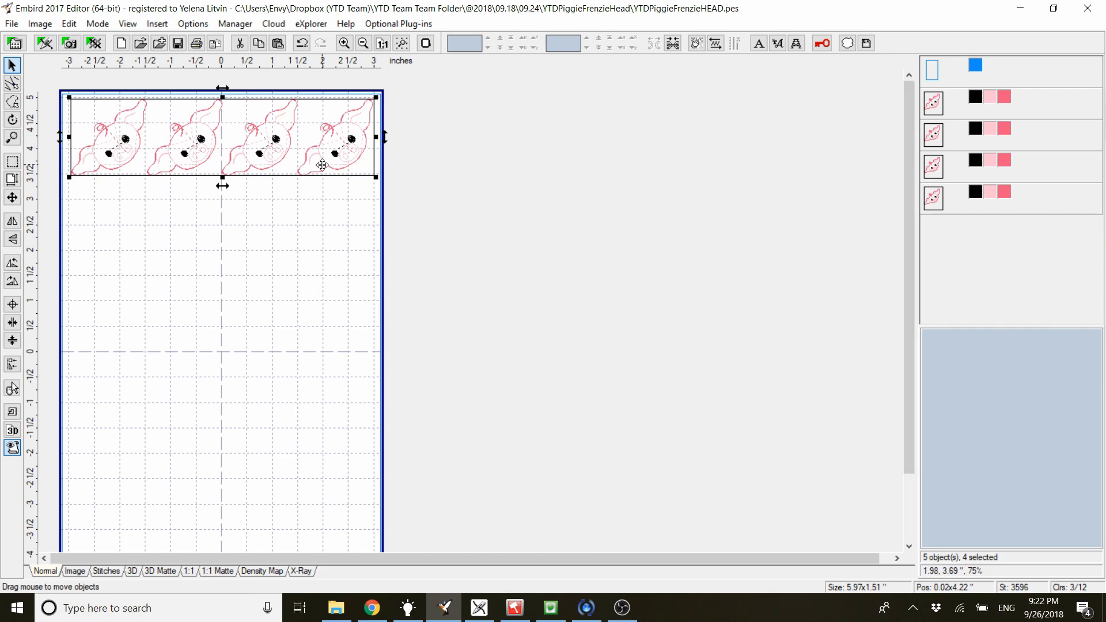
Step: Add a copy of the four-head row, turned upside down with two right rotations, as the second row at about 0.02 x 2.55 inches
{"action": "key", "text": "ctrl+v"}
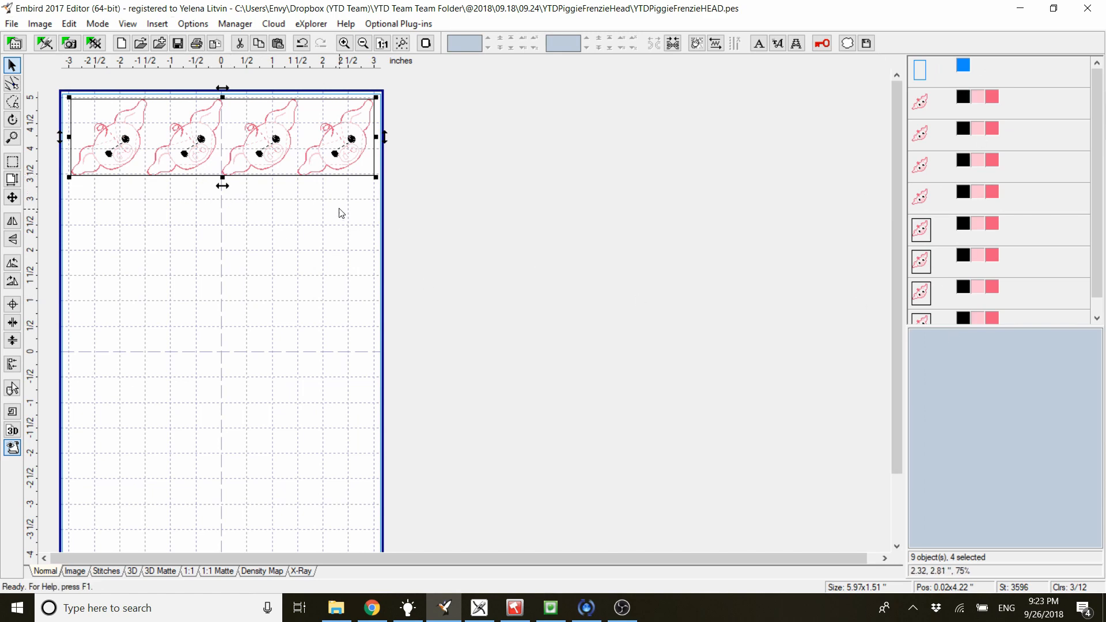
{"action": "scroll", "coordinate": [1089, 173], "scroll_direction": "down", "scroll_amount": 1}
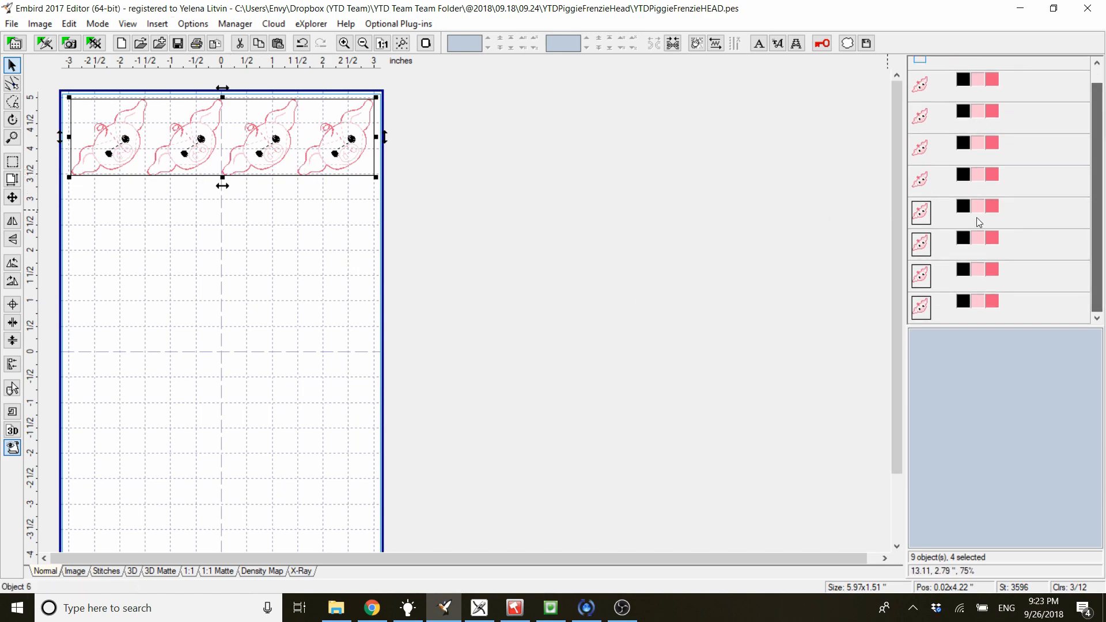
{"action": "right_click", "coordinate": [282, 156]}
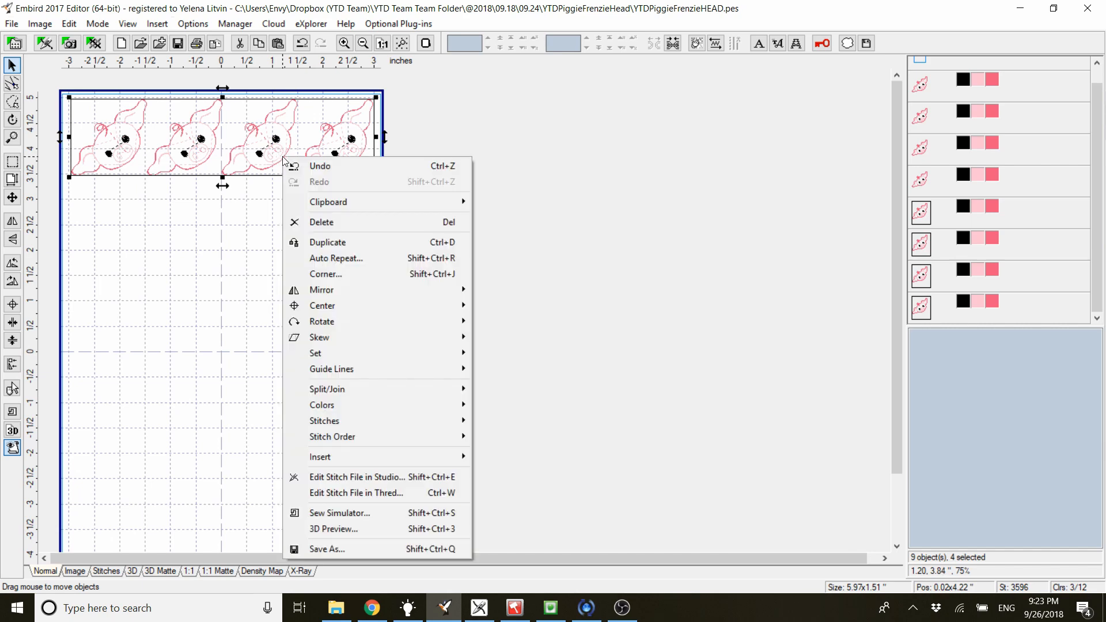
{"action": "mouse_move", "coordinate": [319, 325]}
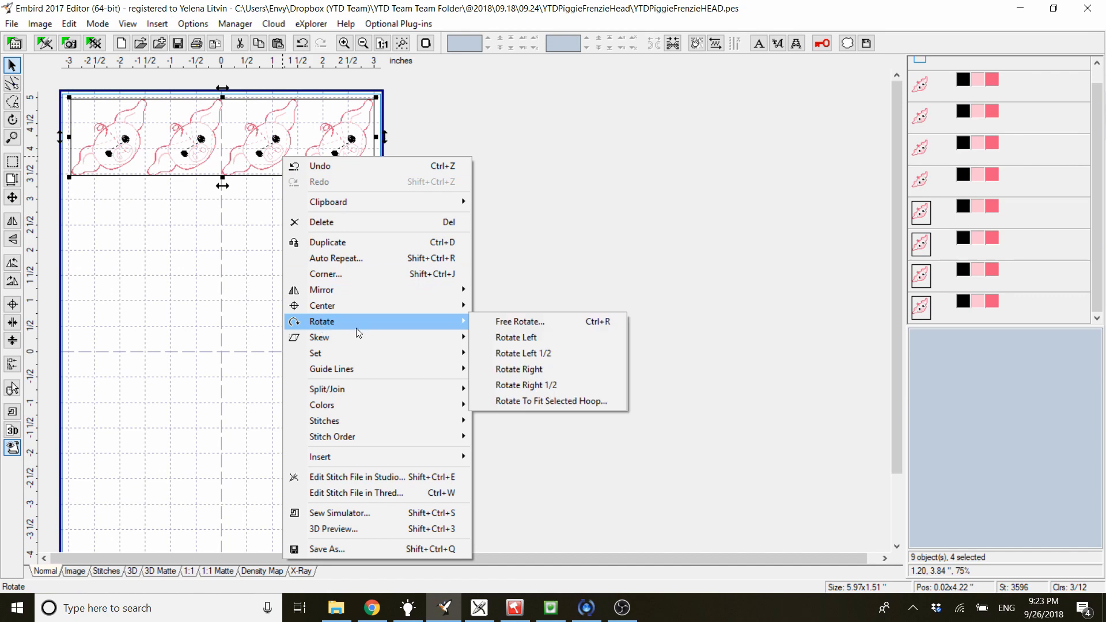
{"action": "left_click", "coordinate": [519, 369]}
{"action": "right_click", "coordinate": [211, 191]}
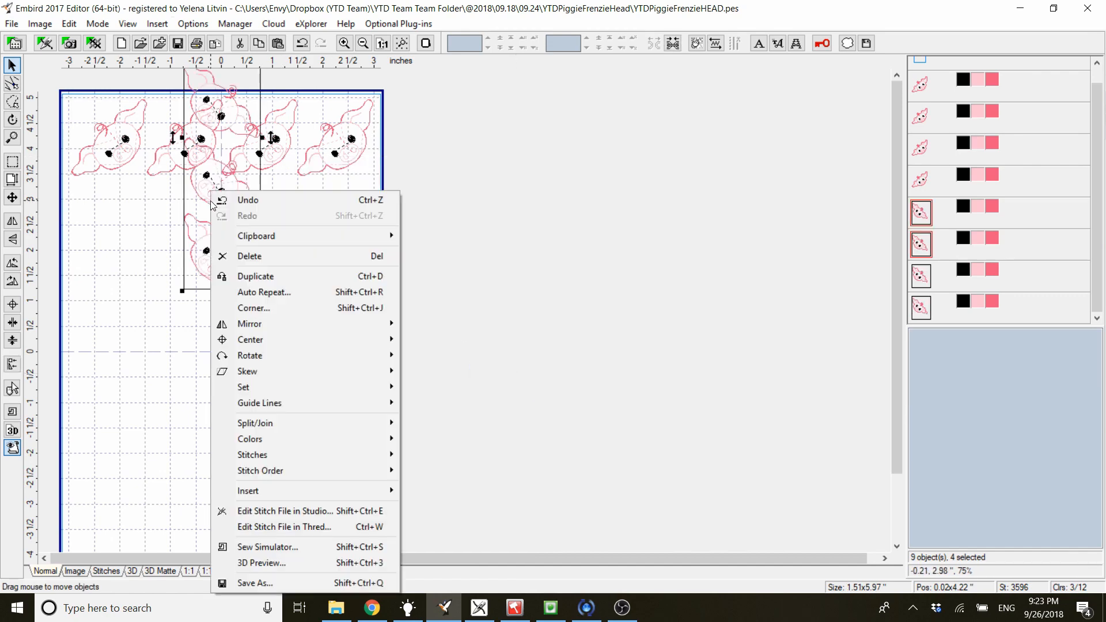
{"action": "mouse_move", "coordinate": [253, 355]}
{"action": "left_click", "coordinate": [441, 403]}
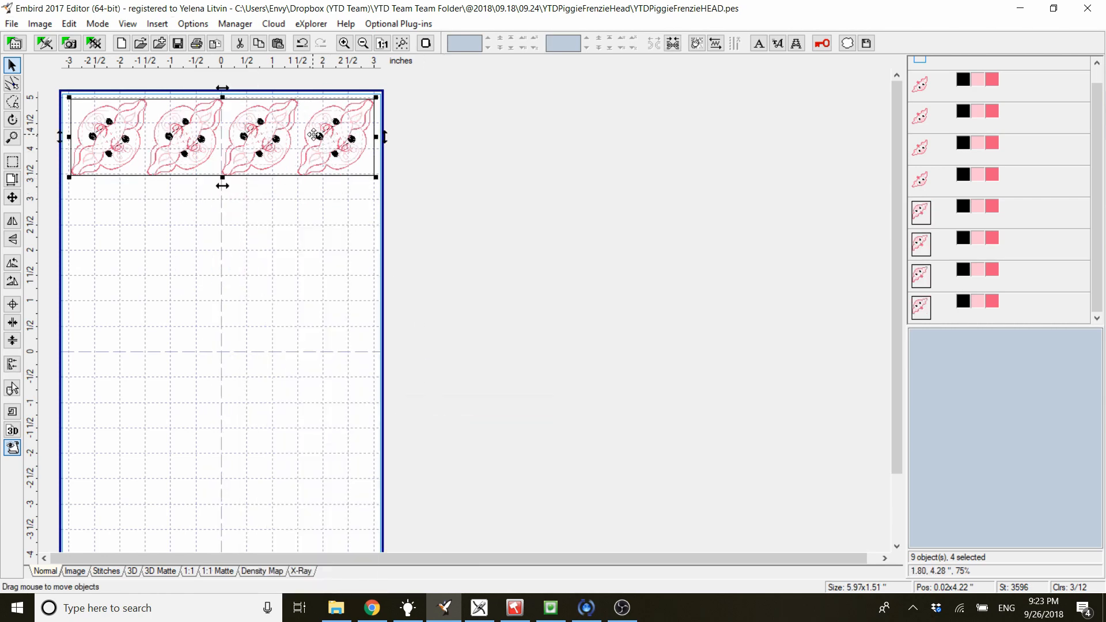
{"action": "left_click_drag", "start_coordinate": [314, 134], "coordinate": [314, 209]}
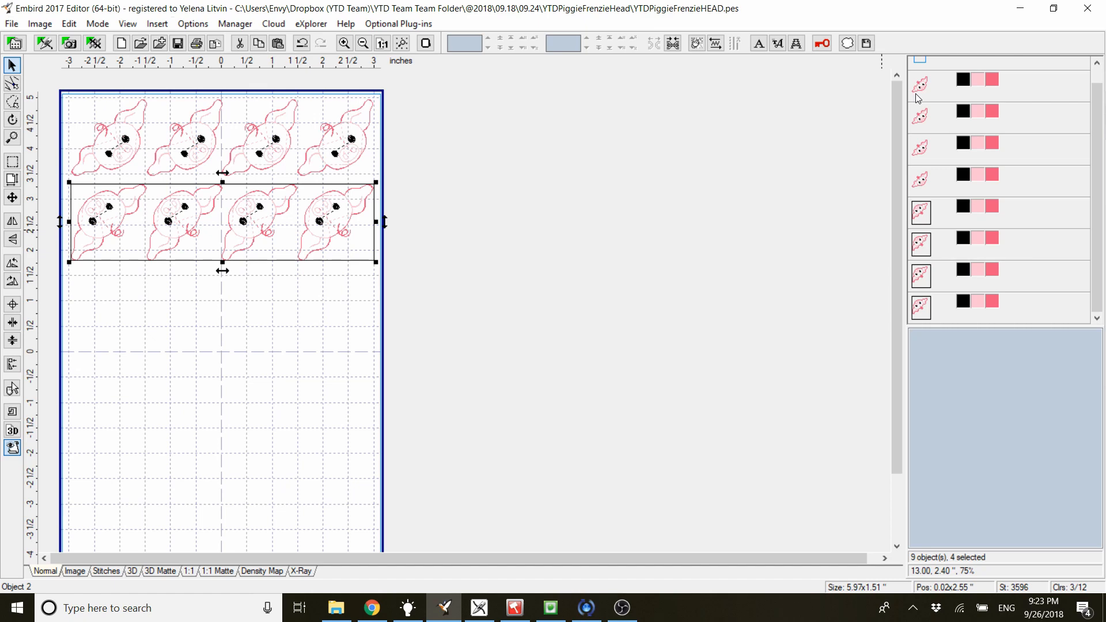
{"action": "mouse_move", "coordinate": [919, 98]}
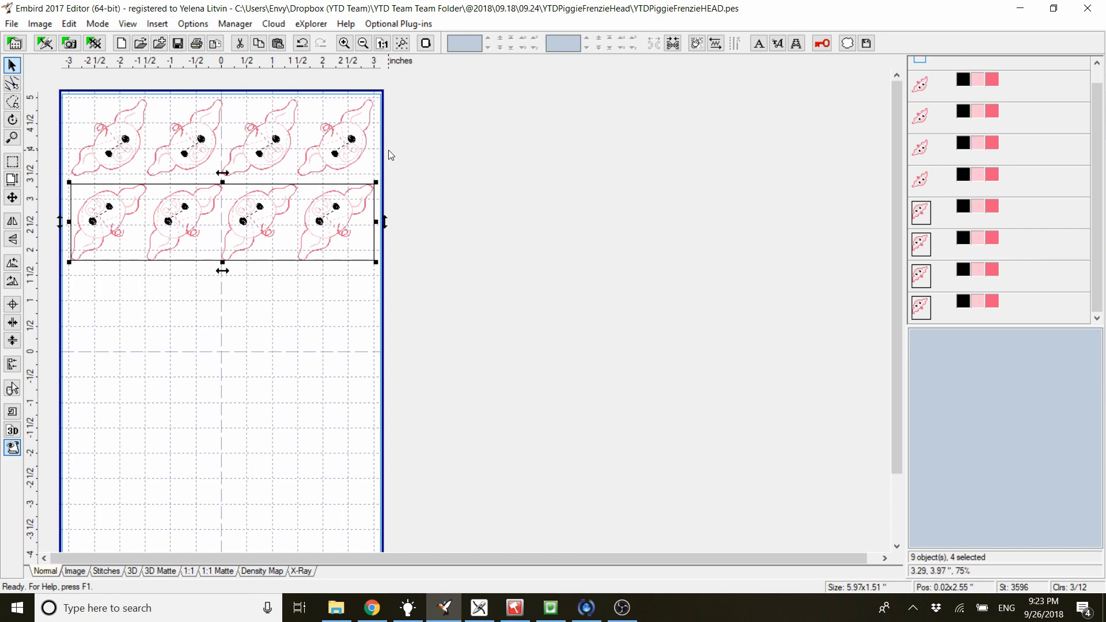
{"action": "key", "text": "ctrl+v"}
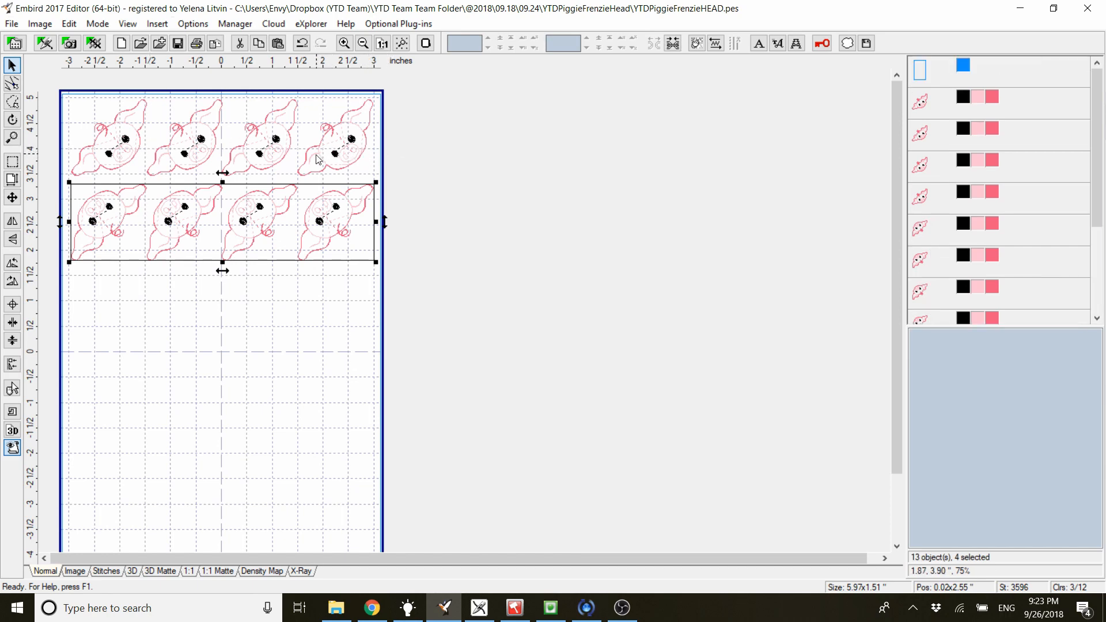
{"action": "scroll", "coordinate": [1085, 299], "scroll_direction": "down", "scroll_amount": 3}
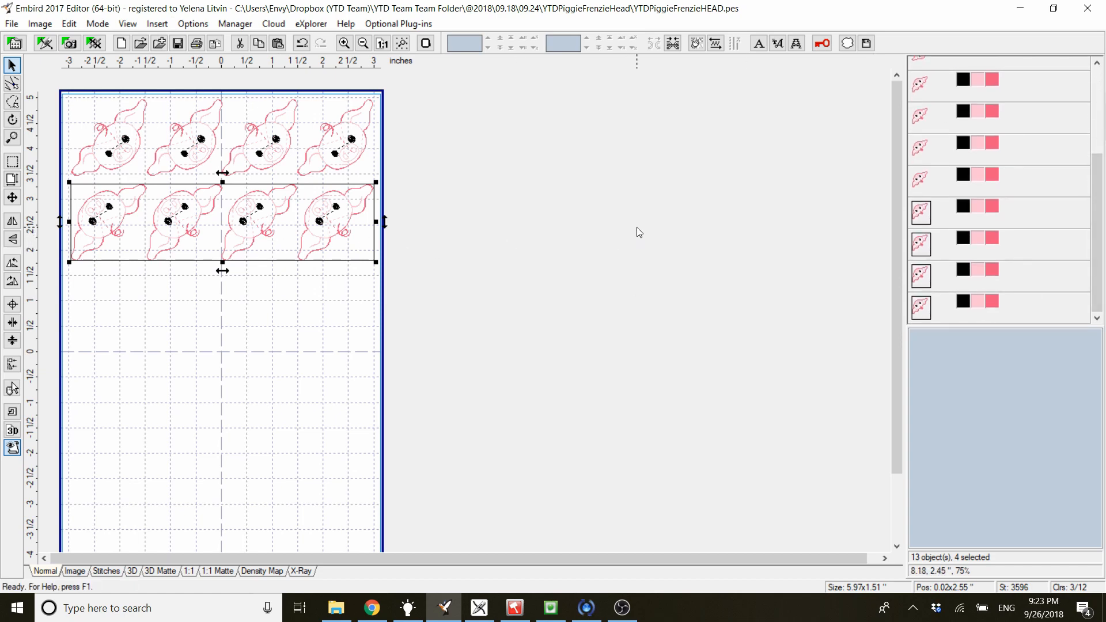
{"action": "left_click", "coordinate": [301, 43]}
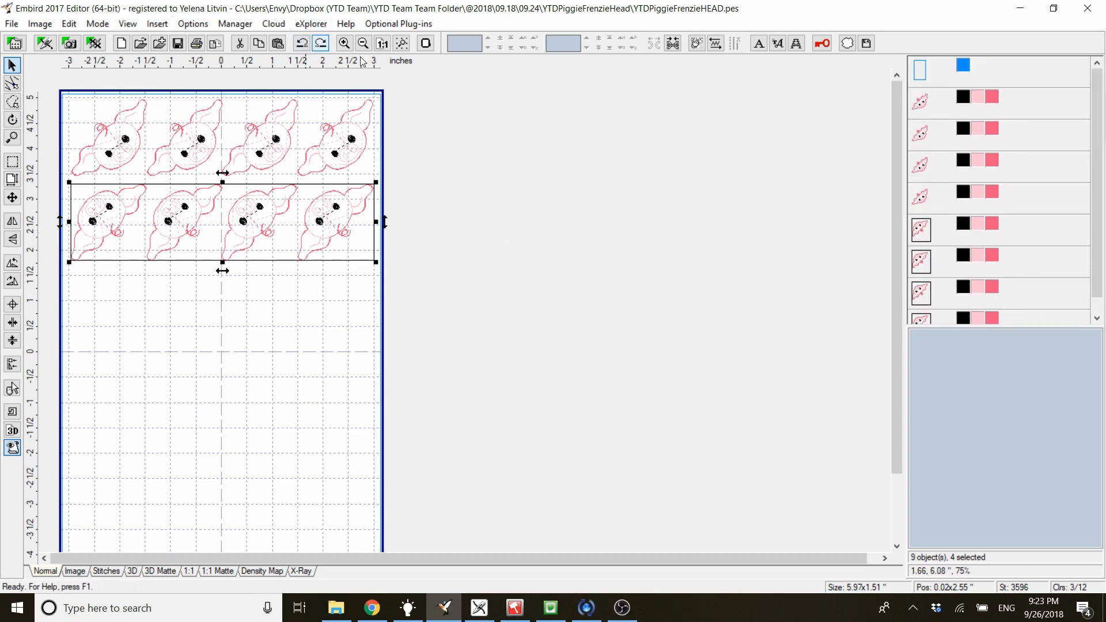
Step: Duplicate the first row of four pig heads and place the copy as the third row, at about 0.02 x 0.91 inches
{"action": "left_click", "coordinate": [936, 104]}
{"action": "left_click", "coordinate": [922, 198], "text": "shift"}
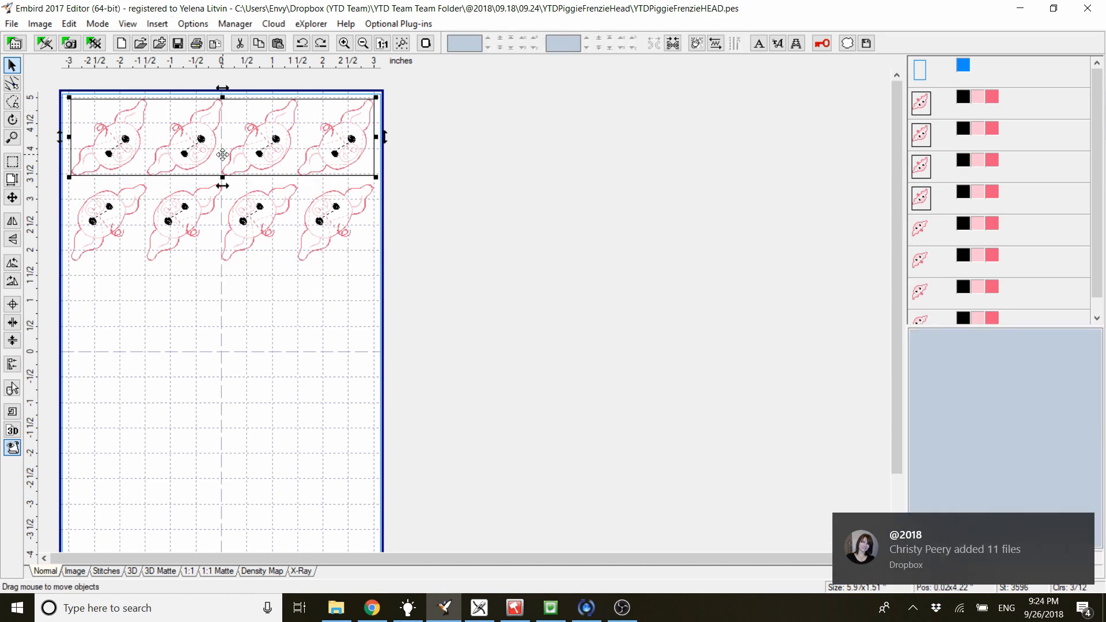
{"action": "key", "text": "ctrl+v"}
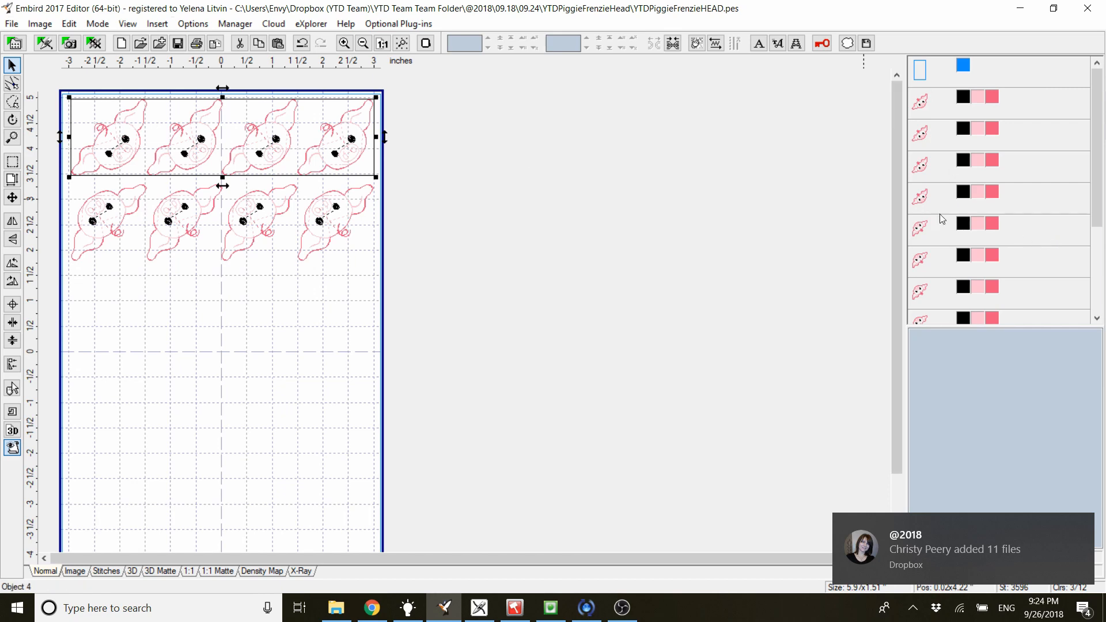
{"action": "left_click_drag", "start_coordinate": [300, 143], "coordinate": [298, 307]}
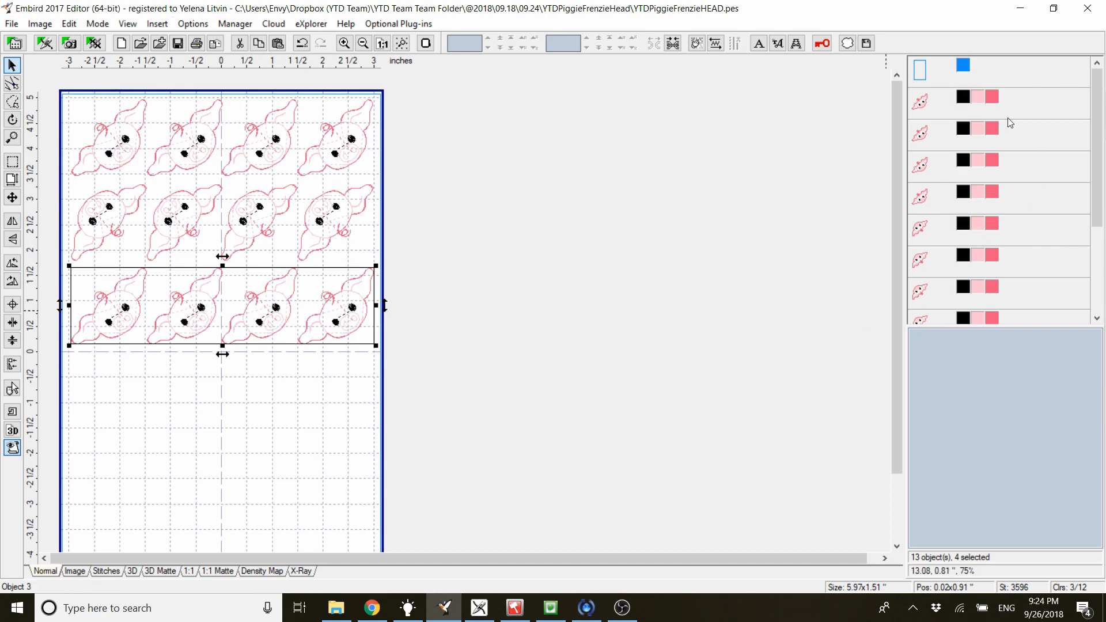
Step: Duplicate all three rows of pig heads and place the copy in the lower half of the hoop, at about 0.03 x -2.52 inches
{"action": "left_click", "coordinate": [922, 102], "text": "shift"}
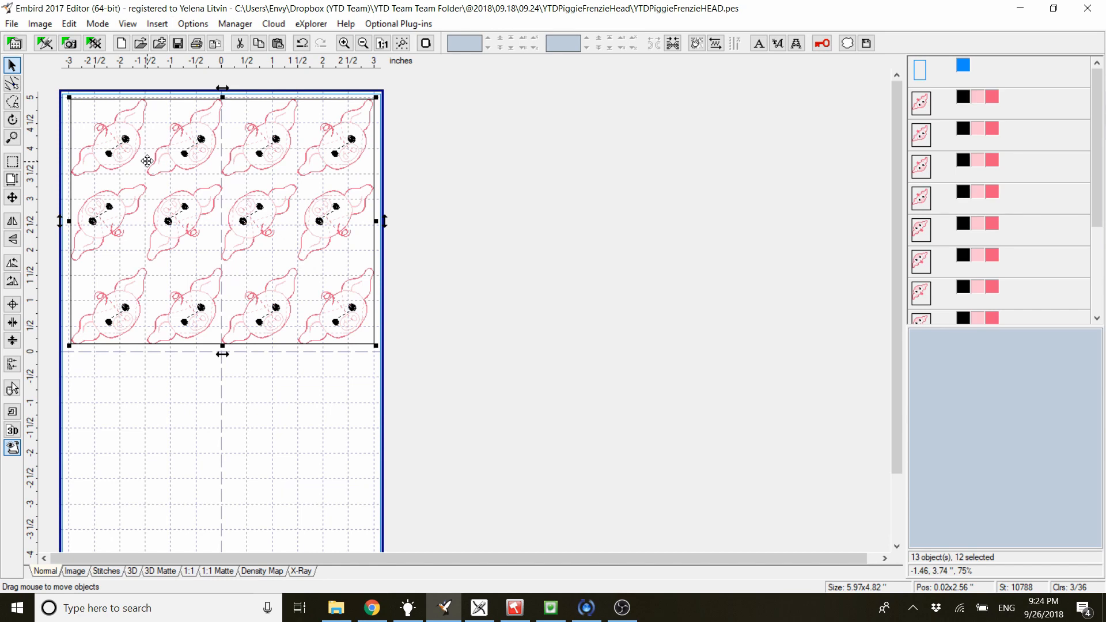
{"action": "scroll", "coordinate": [167, 296], "scroll_direction": "down", "scroll_amount": 1}
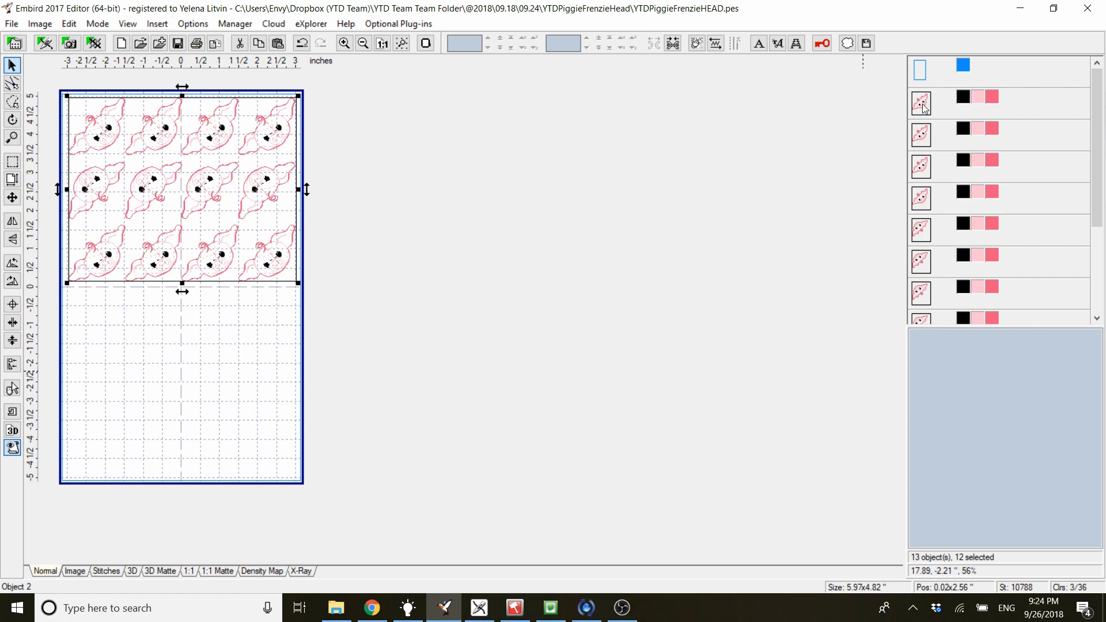
{"action": "key", "text": "ctrl+c"}
{"action": "key", "text": "ctrl+v"}
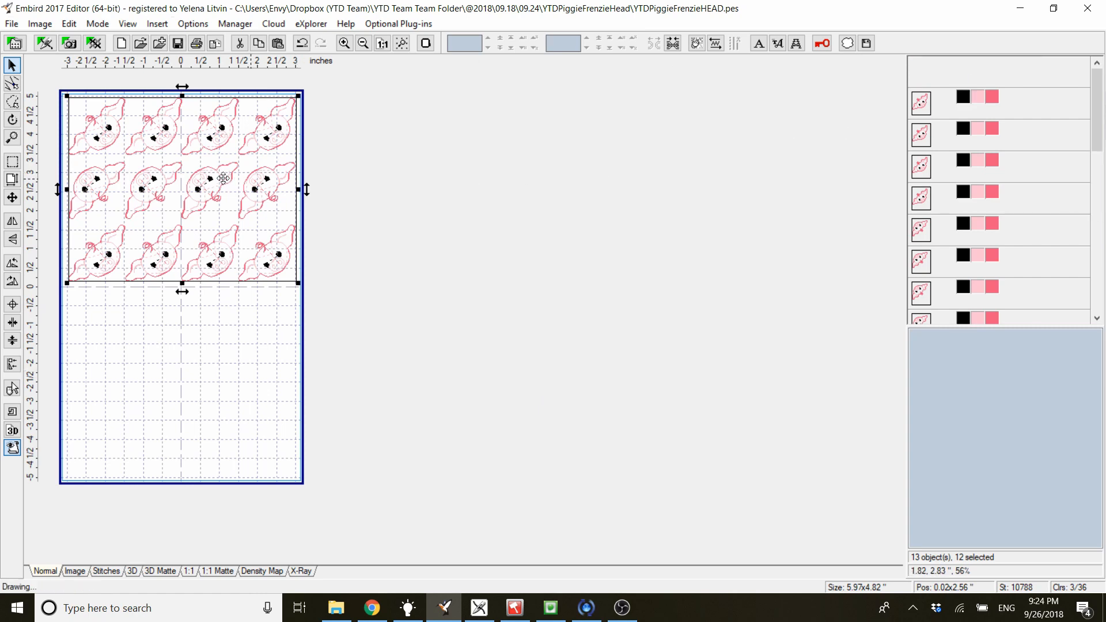
{"action": "left_click_drag", "start_coordinate": [238, 131], "coordinate": [200, 324]}
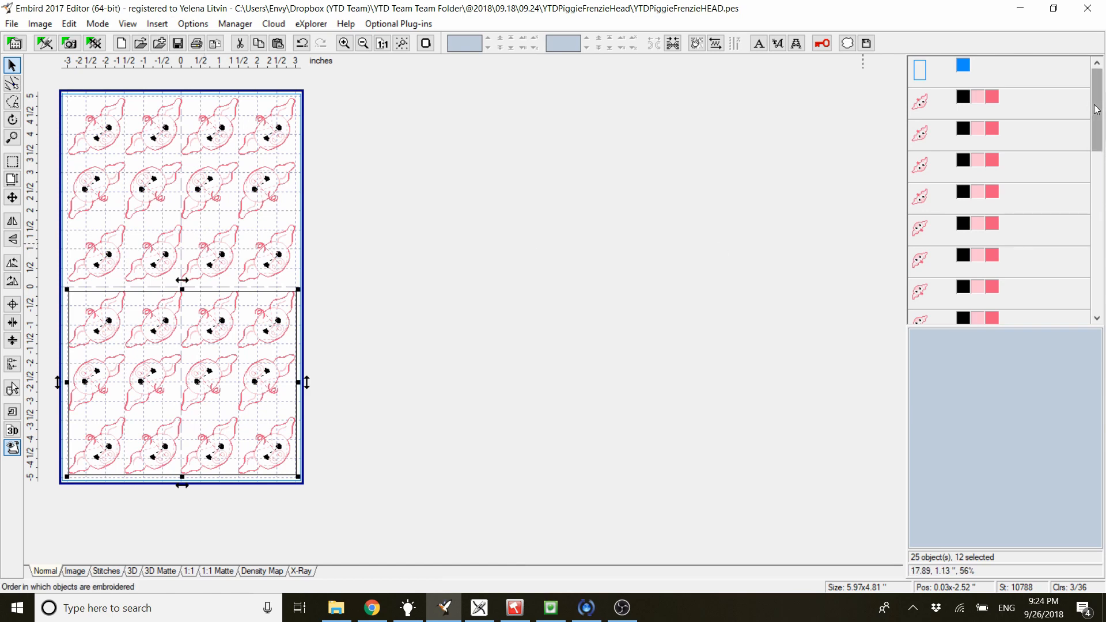
Step: Select the basting box together with all the pig heads and join them into a single object
{"action": "left_click_drag", "start_coordinate": [1097, 117], "coordinate": [1066, 86]}
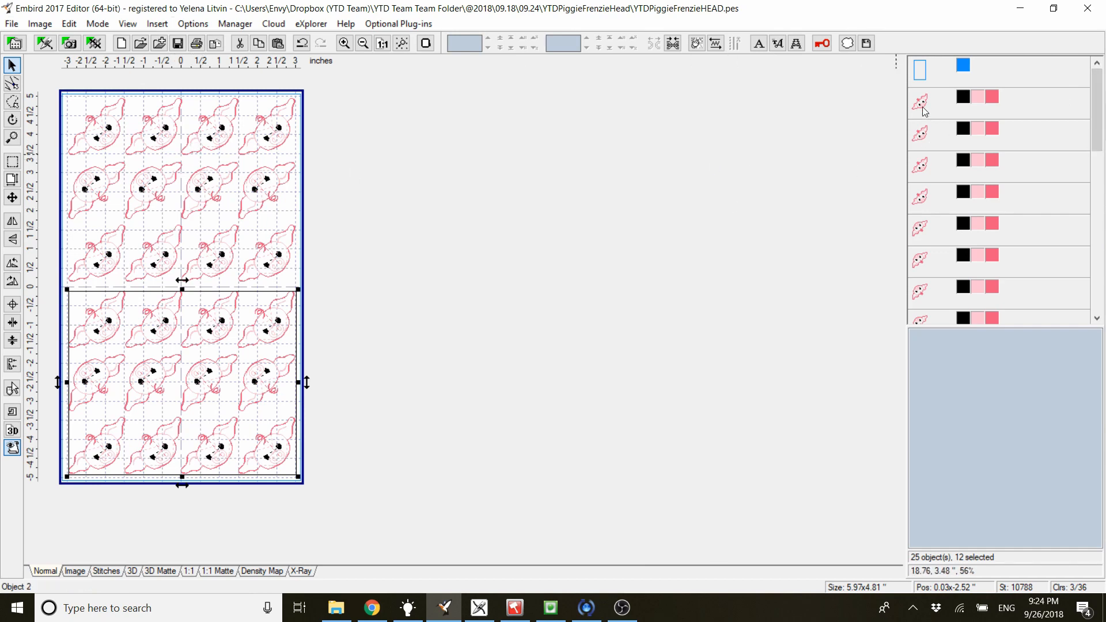
{"action": "mouse_move", "coordinate": [925, 112]}
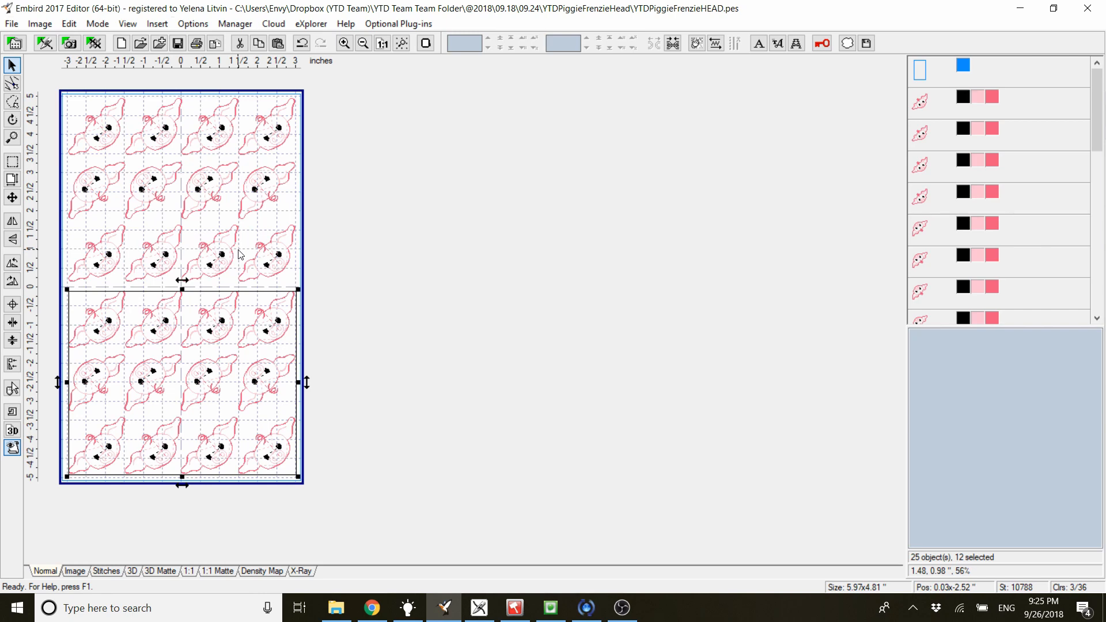
{"action": "key", "text": "ctrl+a"}
{"action": "right_click", "coordinate": [170, 257]}
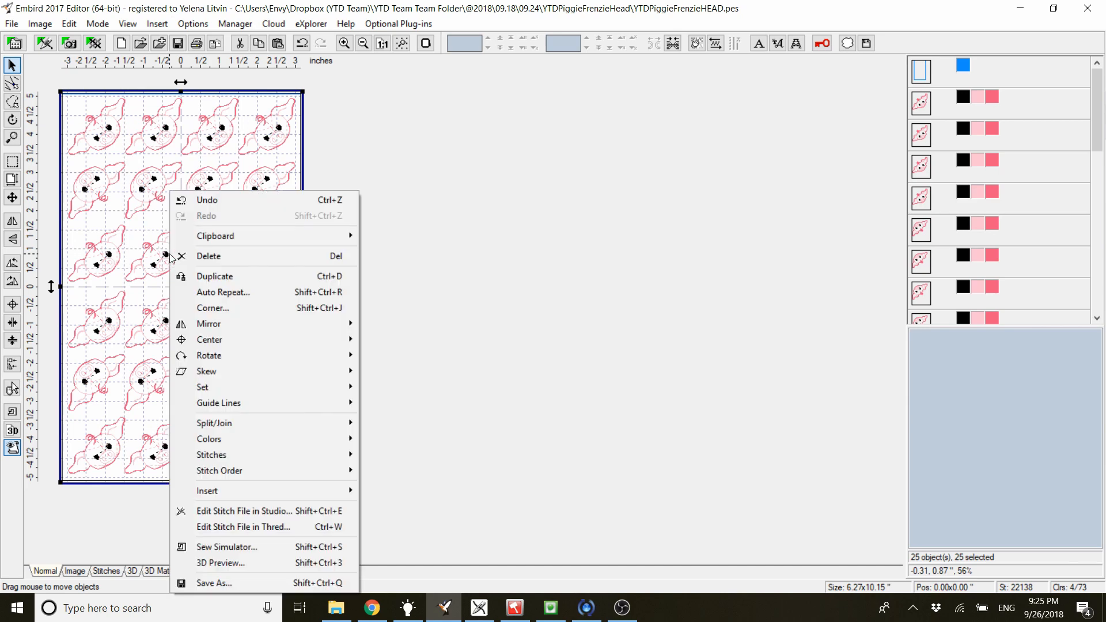
{"action": "mouse_move", "coordinate": [240, 417]}
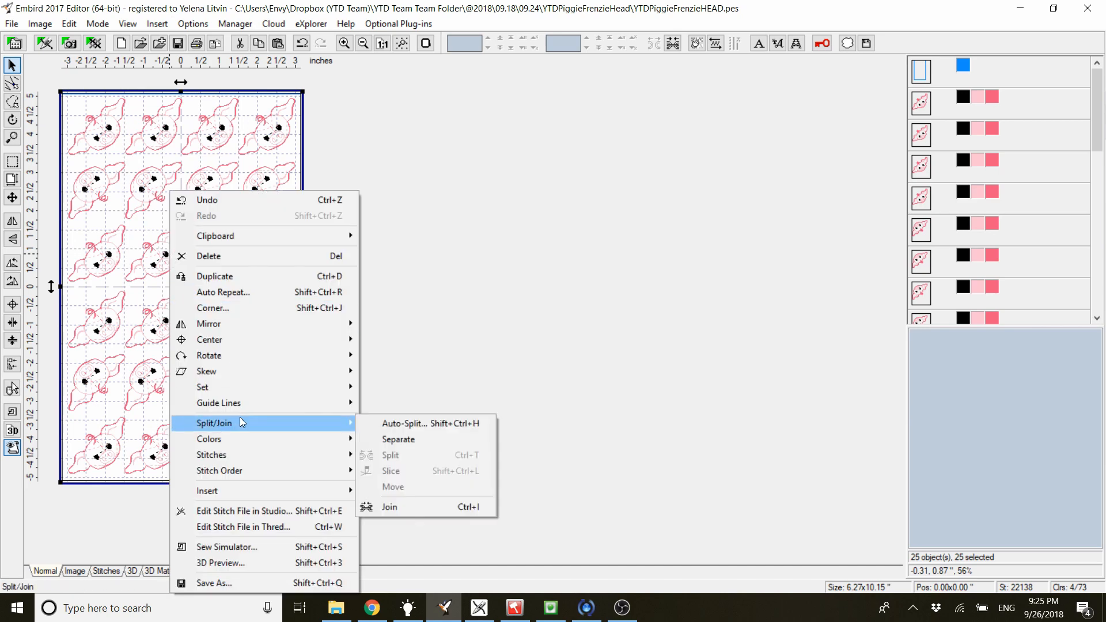
{"action": "left_click", "coordinate": [411, 506]}
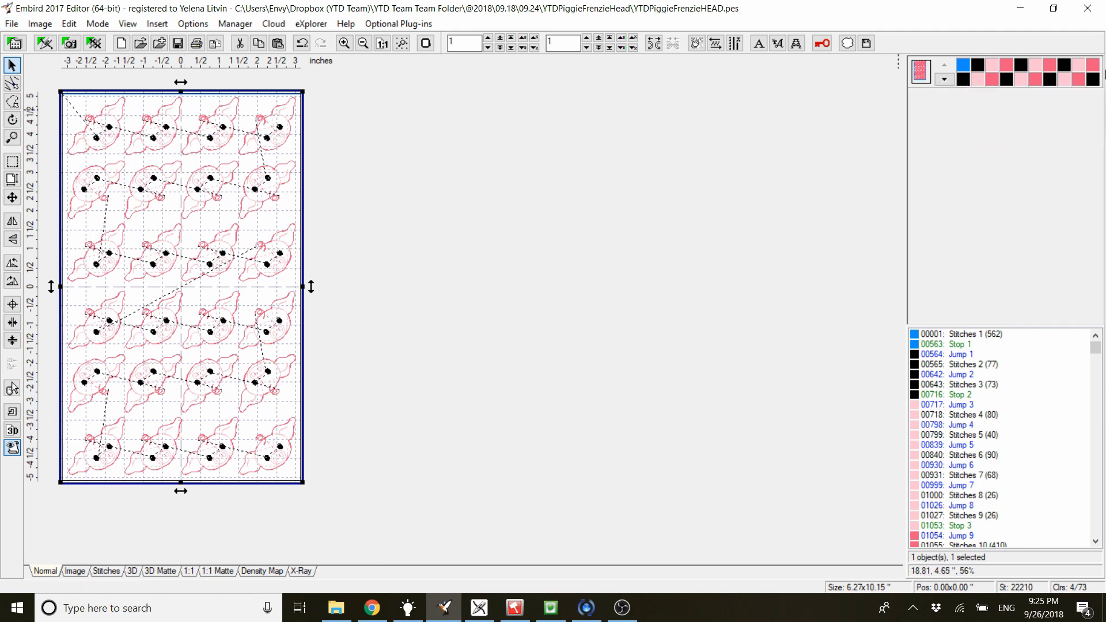
Step: Sort the colors of the joined design with Sort Colors, accepting the color-sorting warning
{"action": "right_click", "coordinate": [189, 214]}
{"action": "mouse_move", "coordinate": [249, 439]}
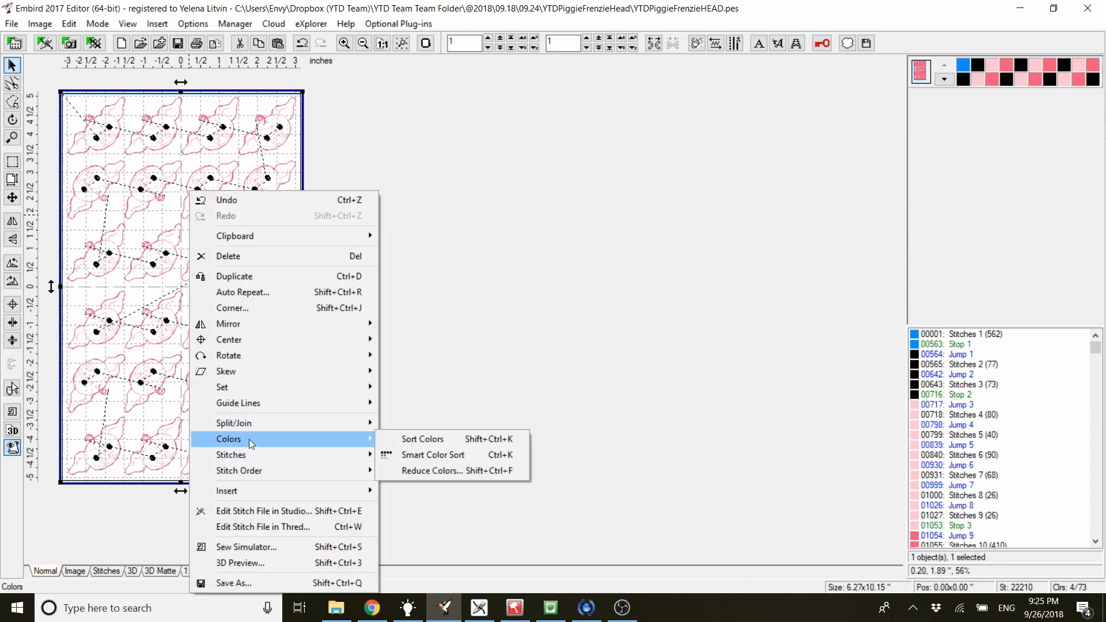
{"action": "left_click", "coordinate": [460, 440]}
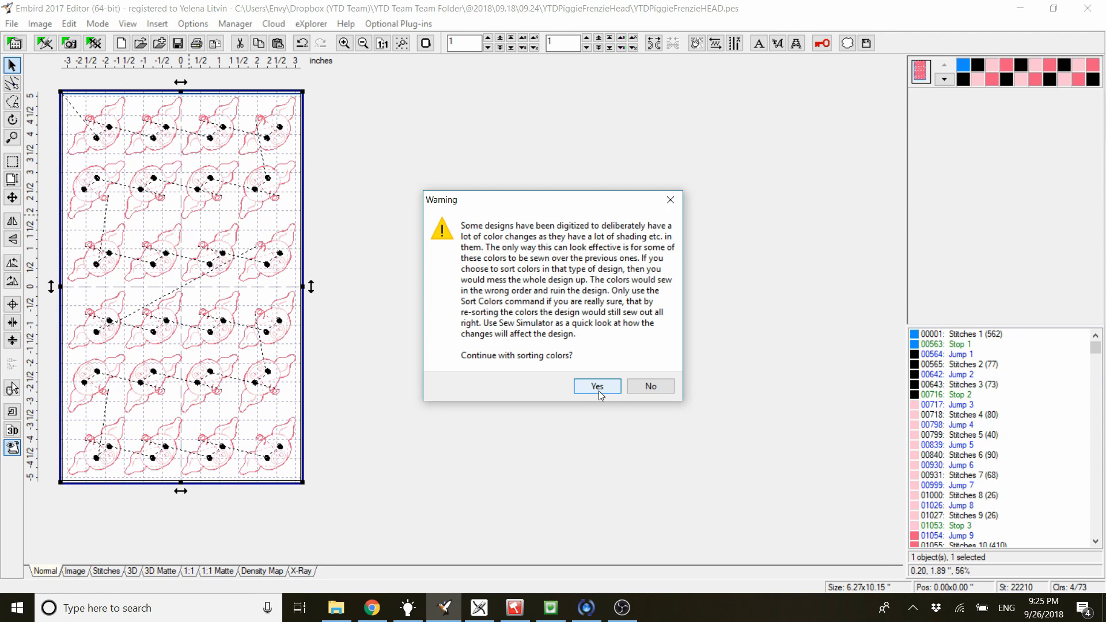
{"action": "left_click", "coordinate": [598, 385]}
{"action": "left_click", "coordinate": [508, 336]}
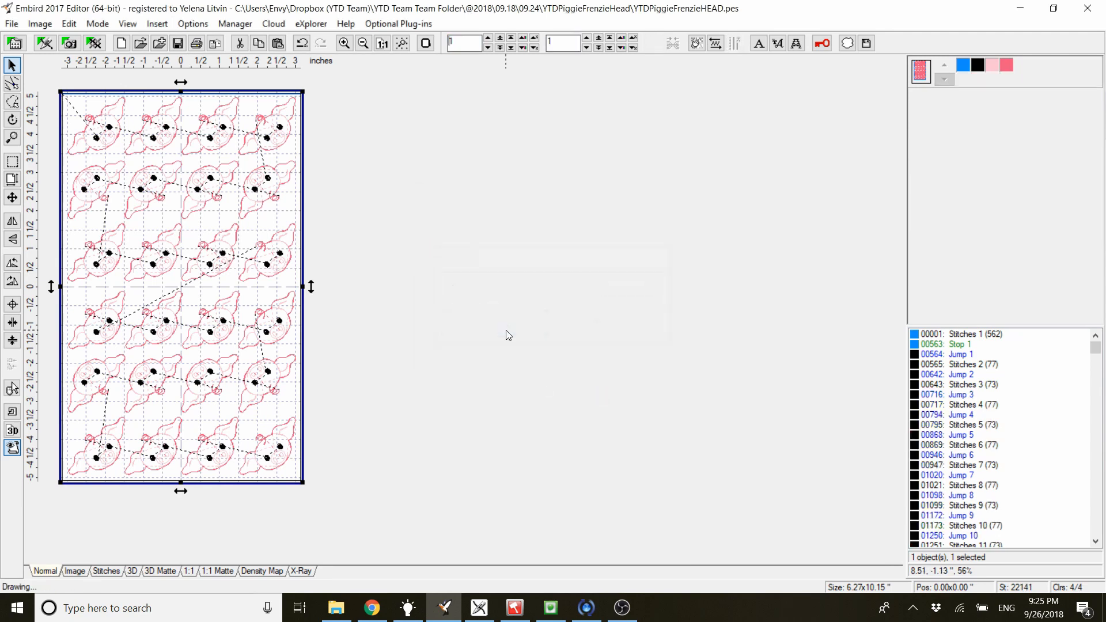
Step: Save a copy of the design in PES format only, with the file name YTDPiggieFrenzieHEAD6x10
{"action": "left_click", "coordinate": [12, 26]}
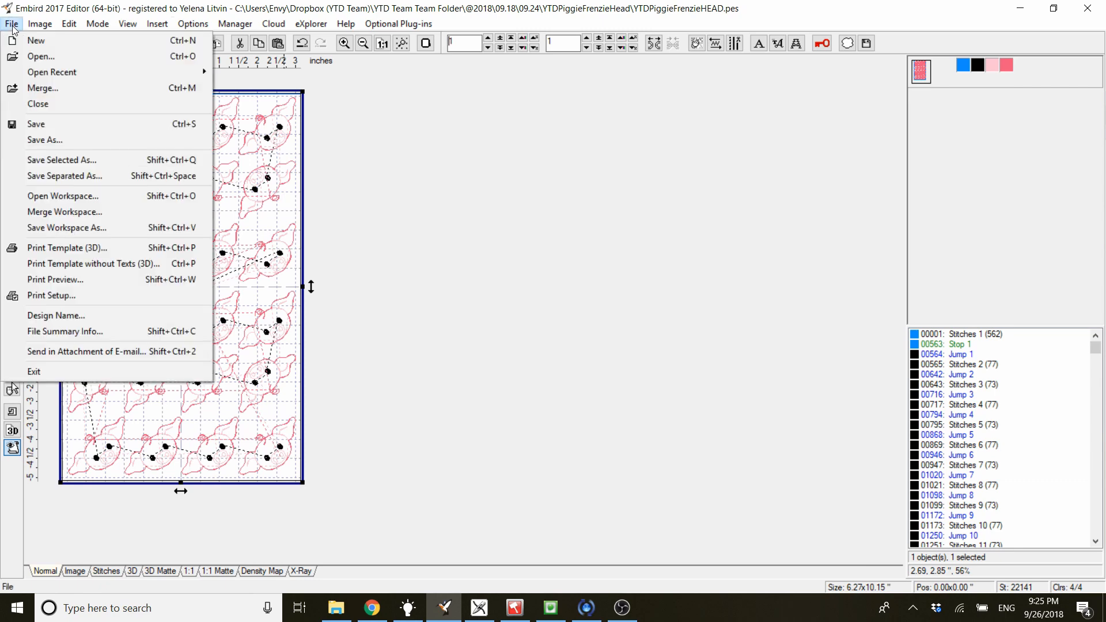
{"action": "left_click", "coordinate": [78, 140]}
{"action": "left_click", "coordinate": [871, 293]}
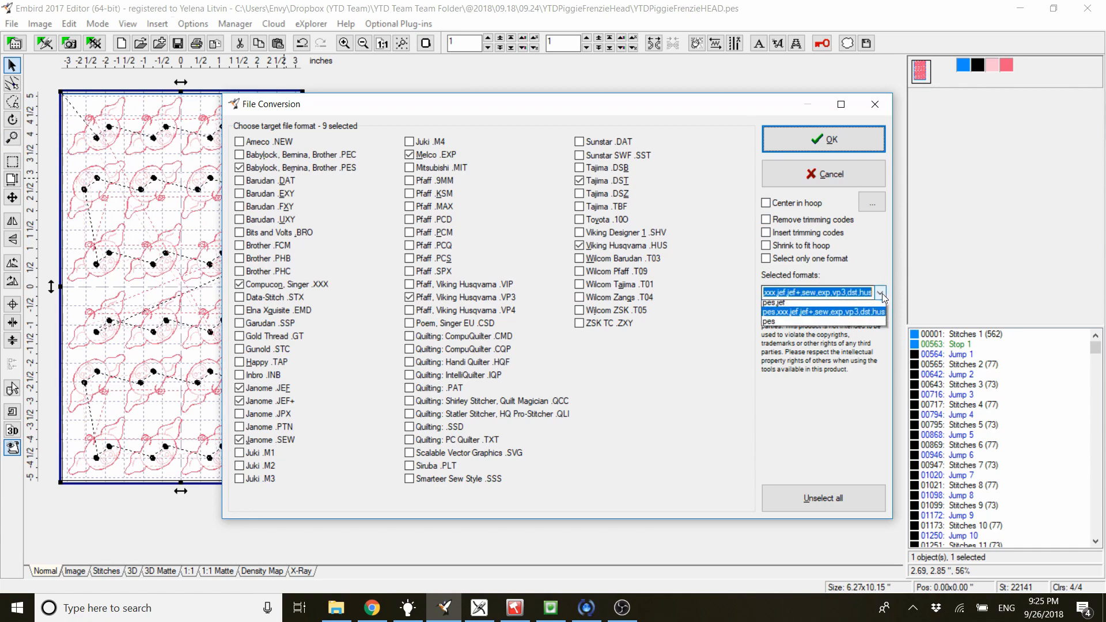
{"action": "left_click", "coordinate": [837, 304]}
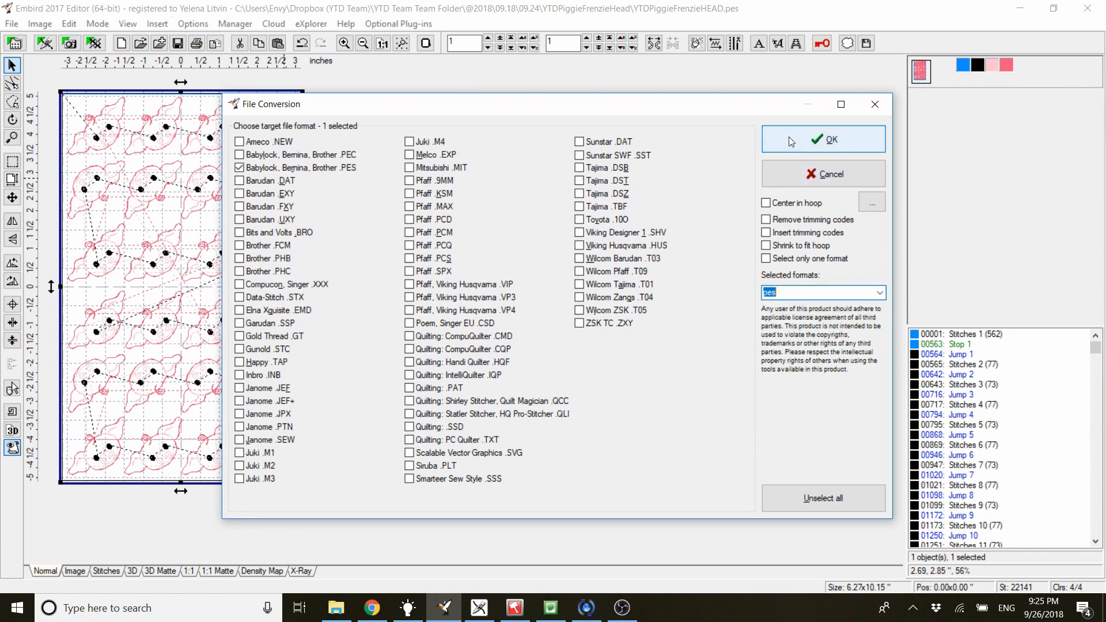
{"action": "left_click", "coordinate": [775, 147]}
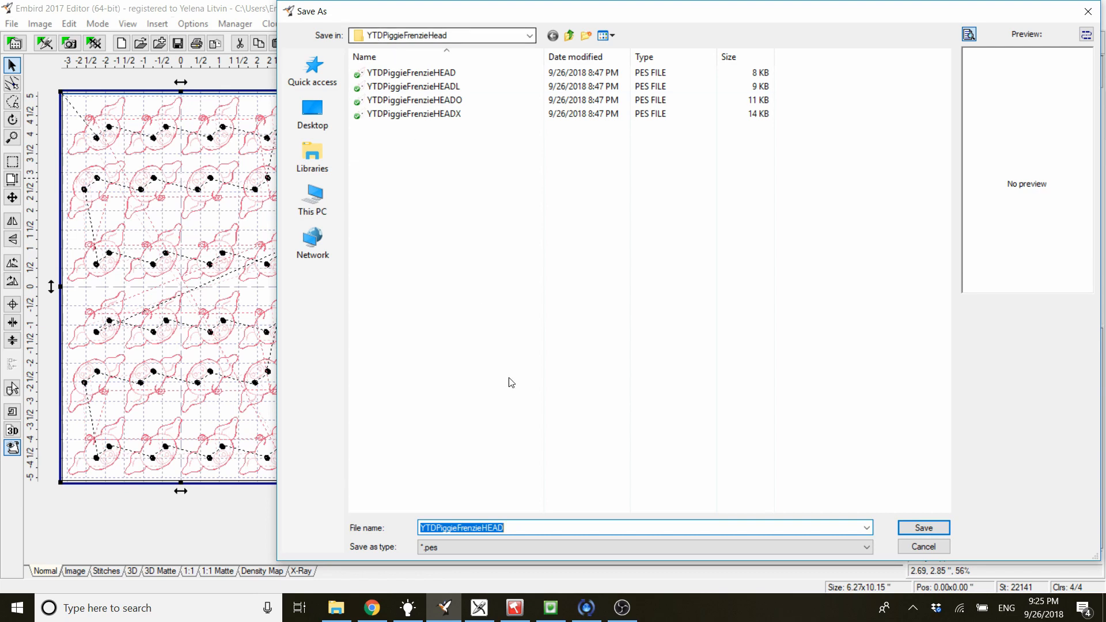
{"action": "left_click", "coordinate": [523, 524]}
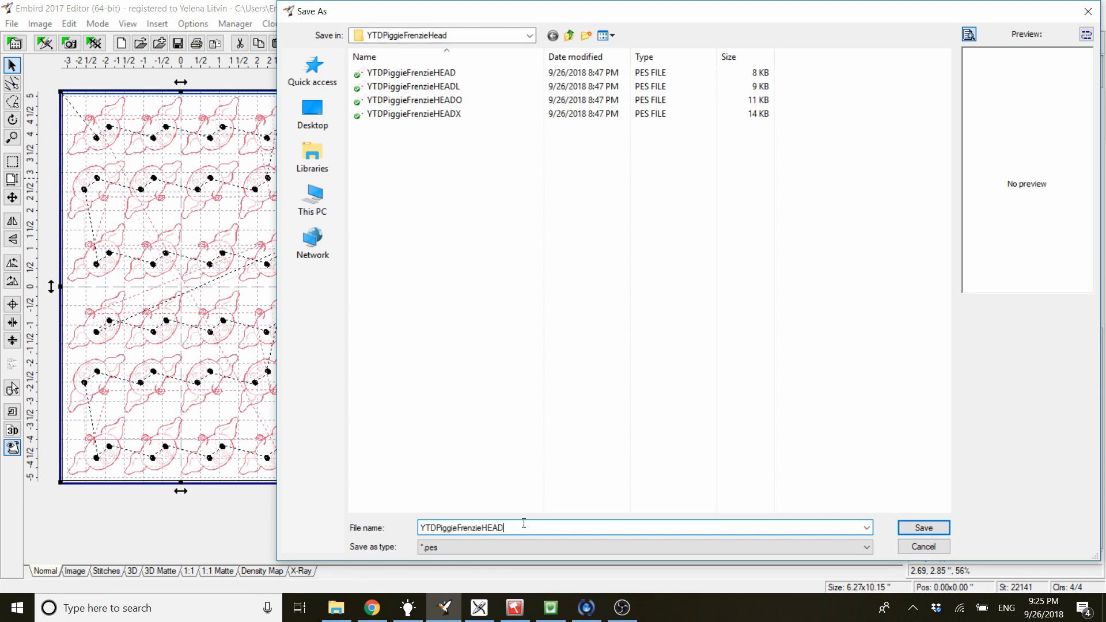
{"action": "type", "text": "6x10"}
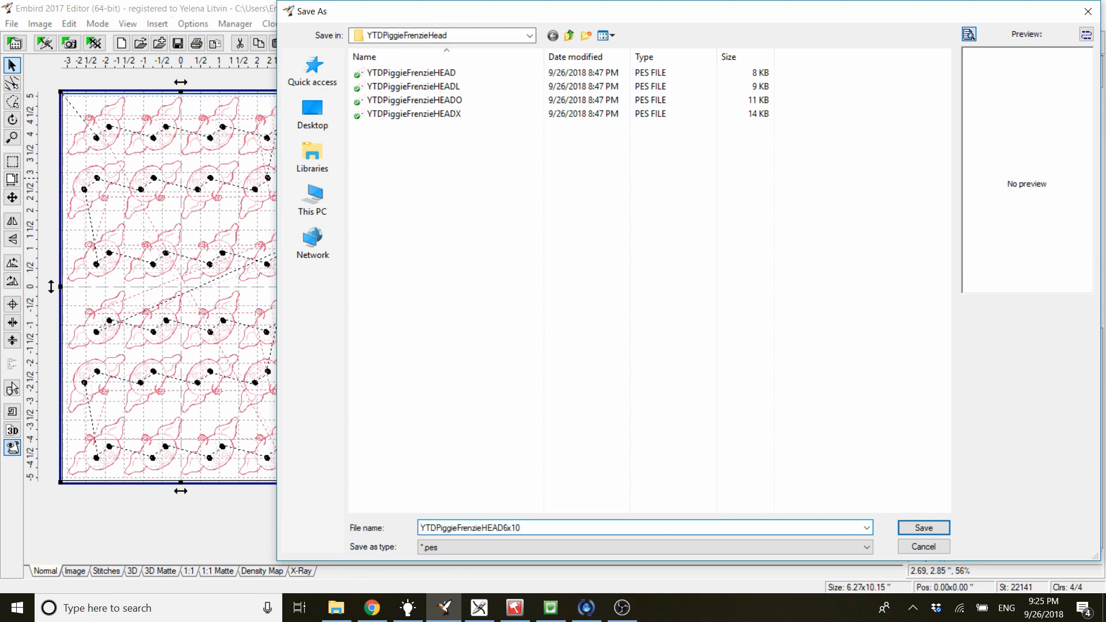